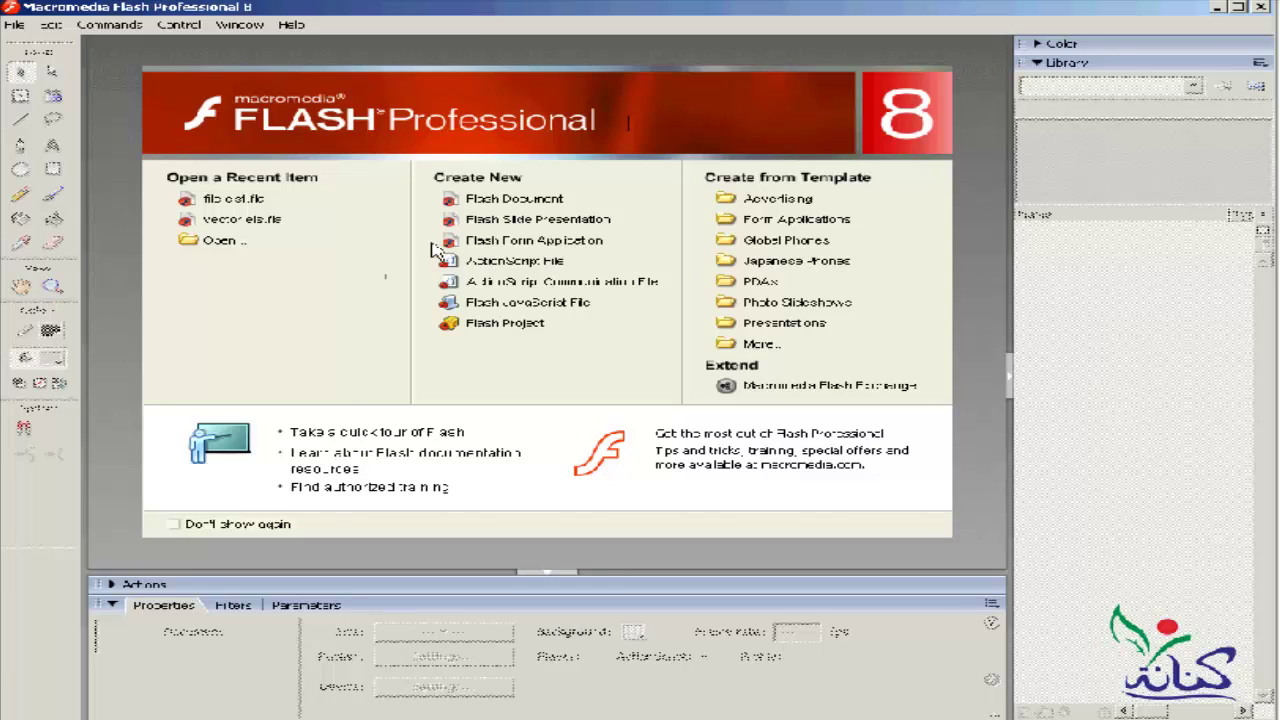
- Bring up the New Document dialog from the File menu and reposition it on screen
left_click(16, 30)
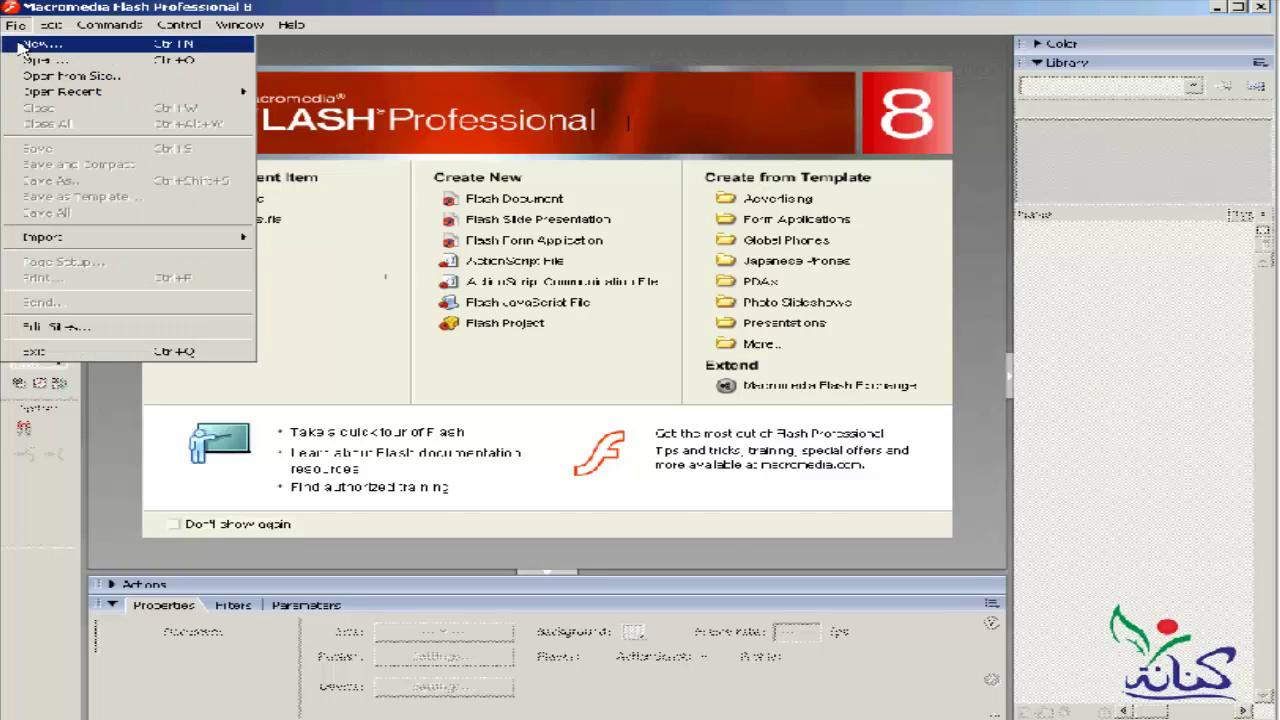
left_click(22, 46)
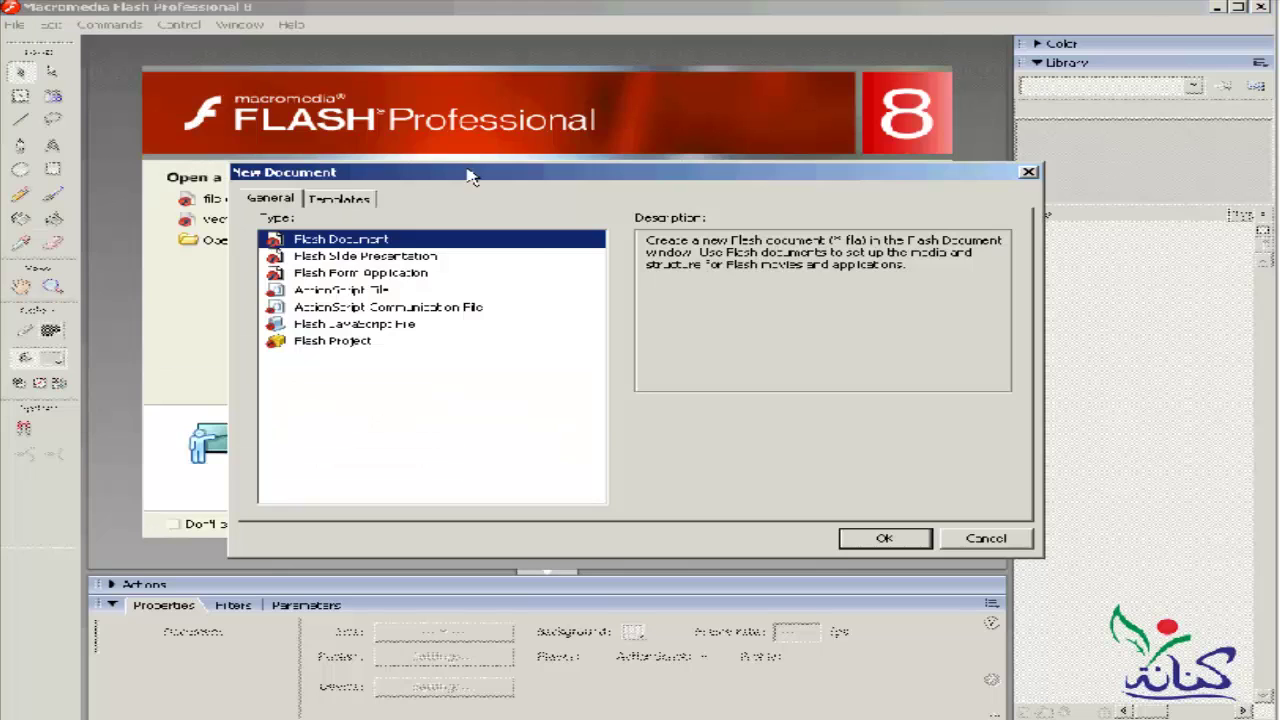
mouse_move(470, 176)
left_mouse_down()
mouse_move(980, 125)
mouse_move(918, 127)
left_mouse_up()
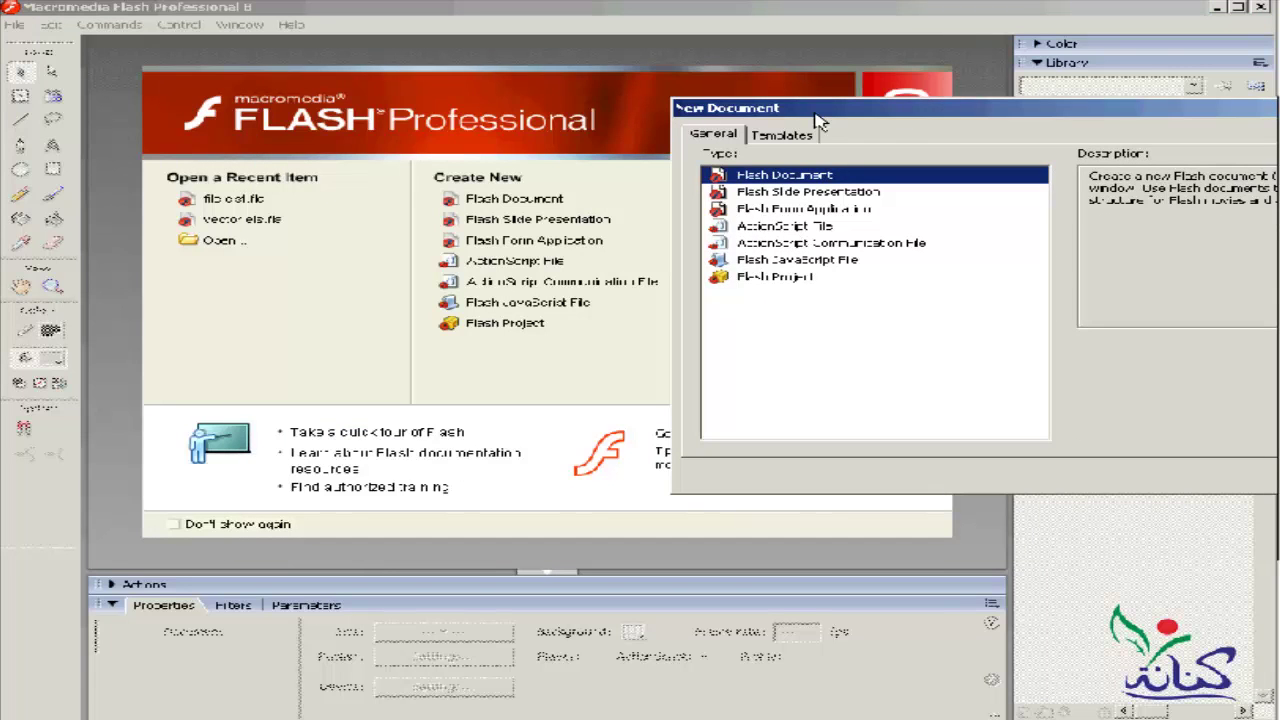
left_click_drag(818, 120, 358, 228)
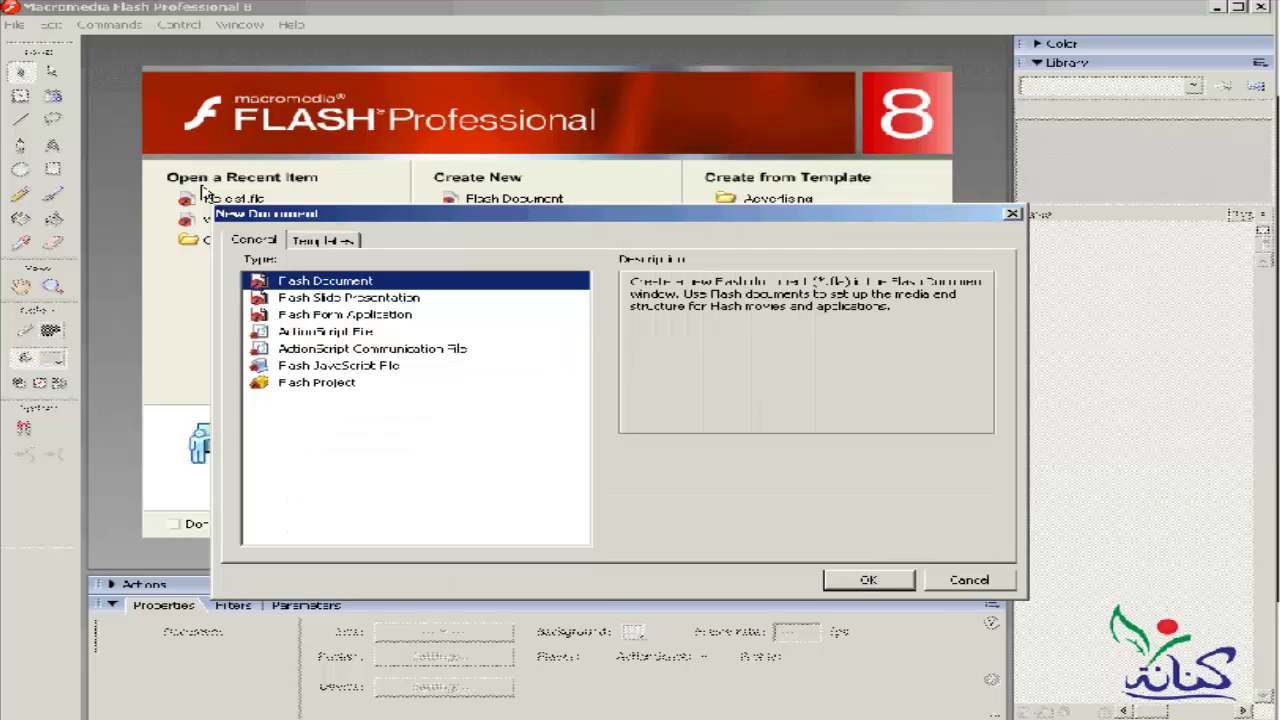
- Browse the Global Phones and Japanese Phones templates, then return to the General document types
left_click(318, 241)
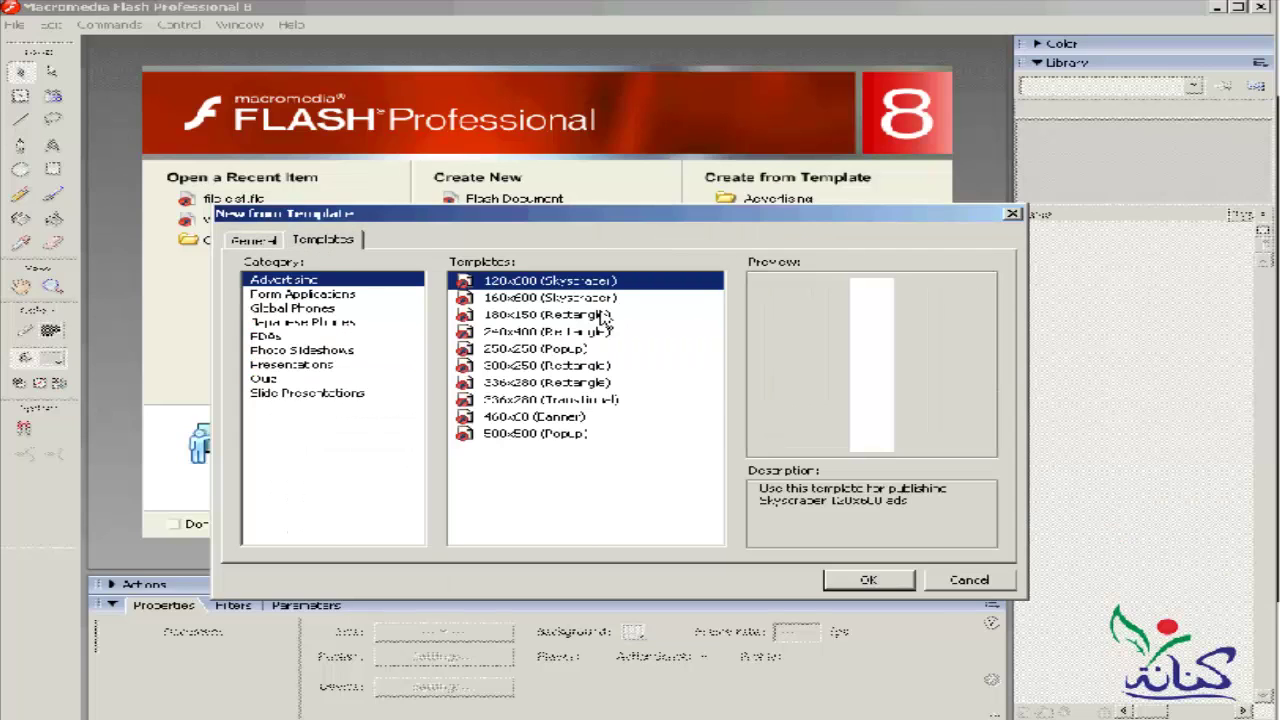
left_click(296, 309)
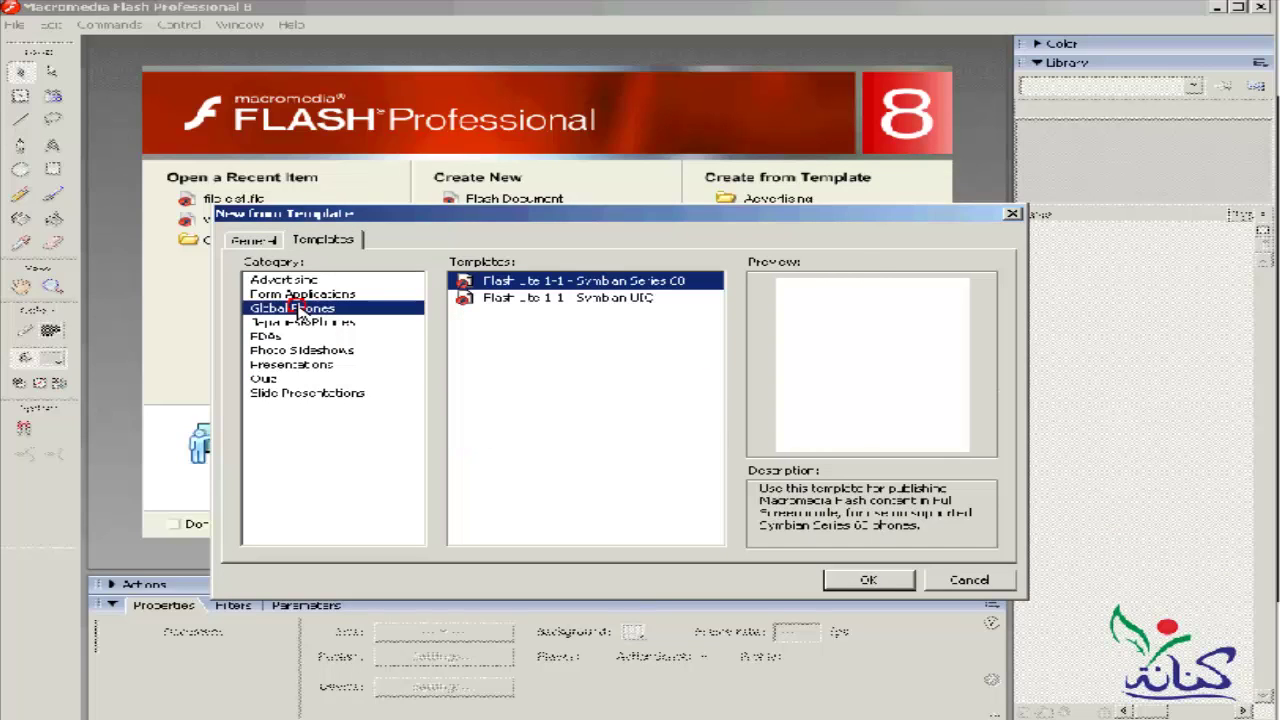
left_click(300, 322)
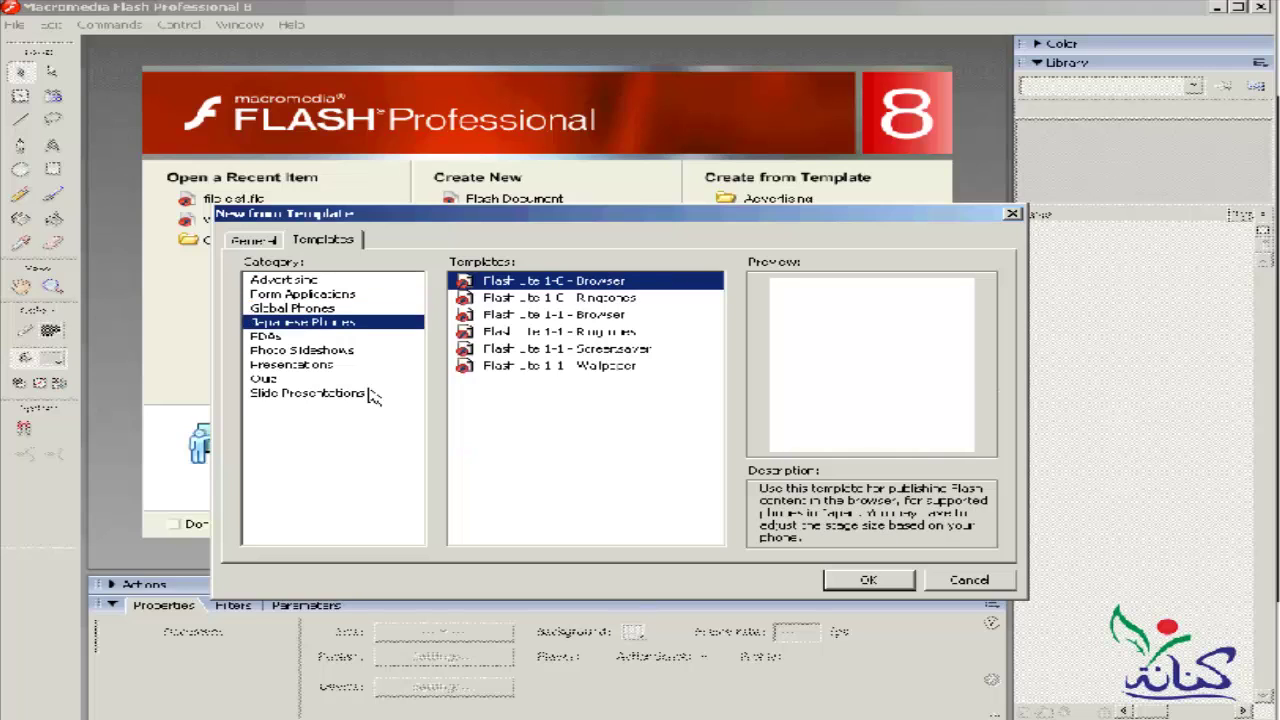
left_click(270, 241)
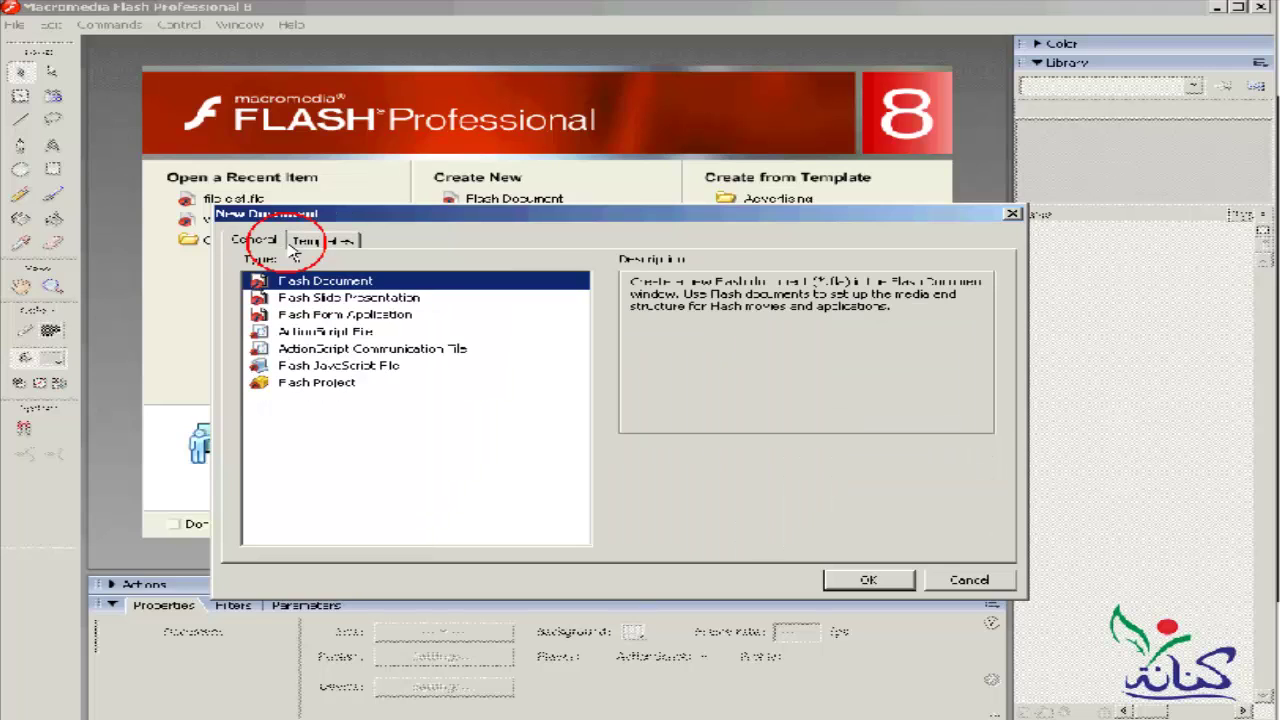
- Create a blank Flash Document, Untitled-1, with a 550 x 400 pixel stage
double_click(330, 281)
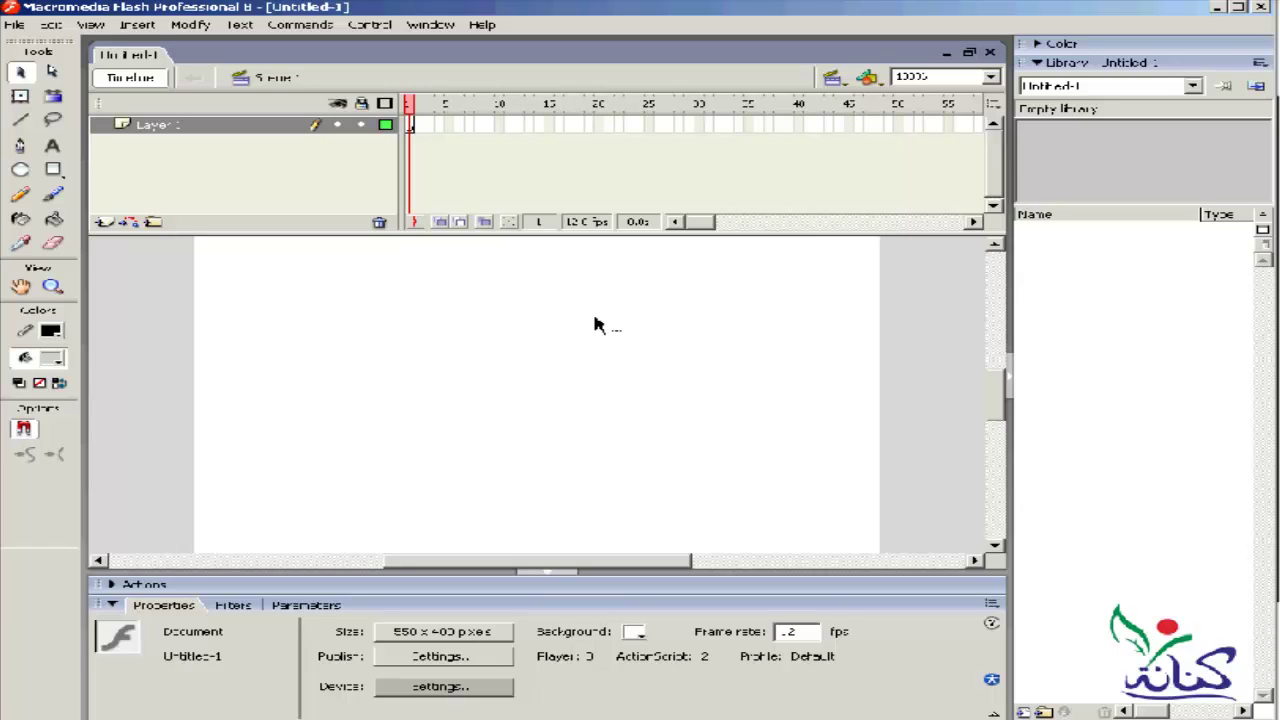
left_click(428, 30)
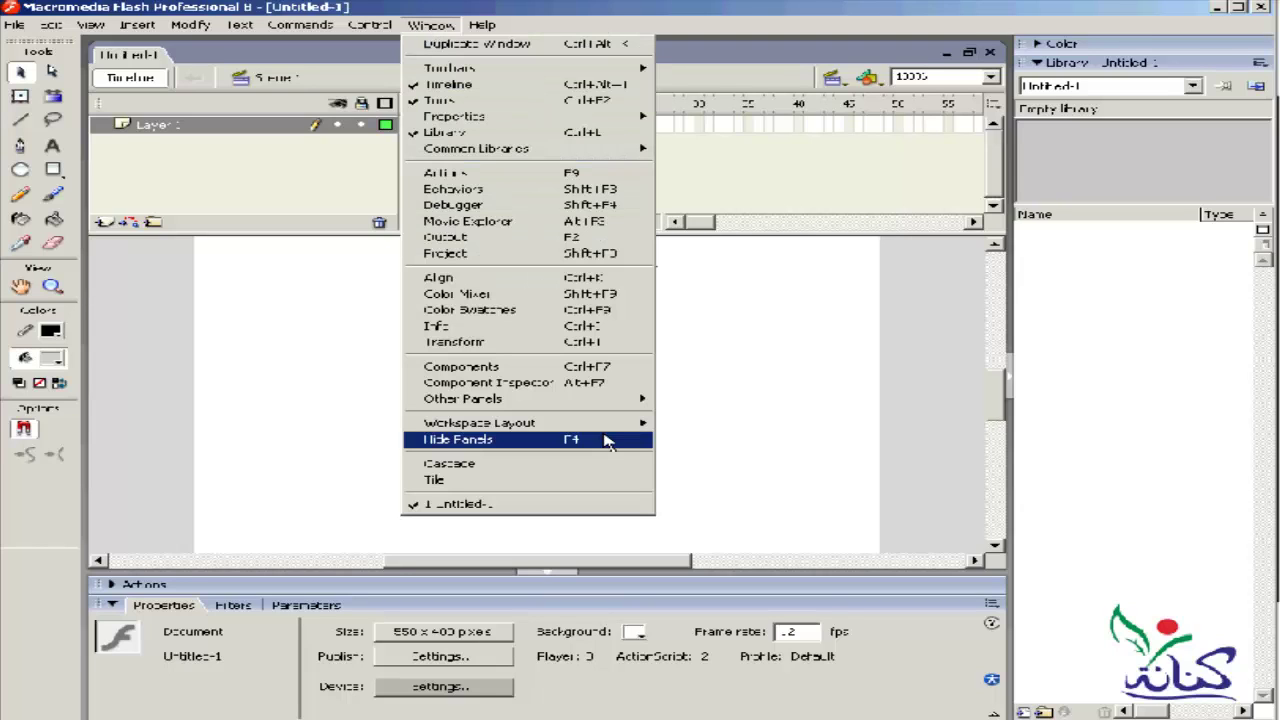
mouse_move(479, 423)
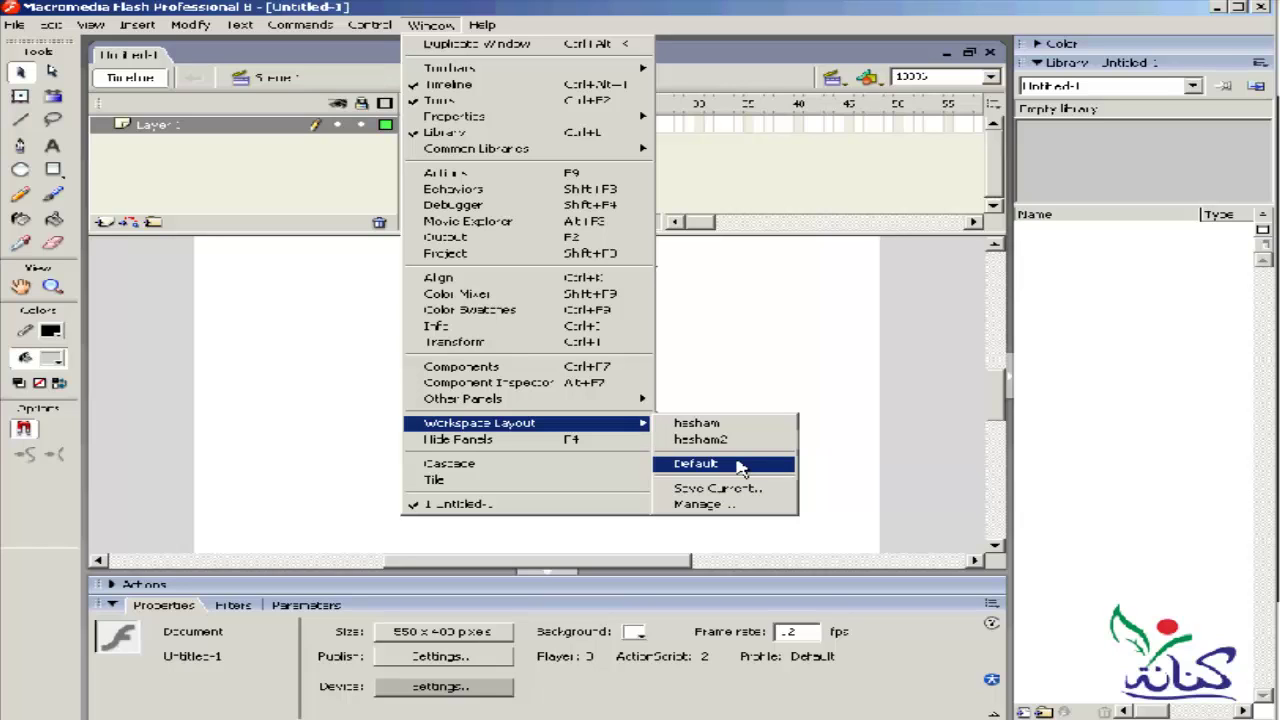
- Apply the Default workspace layout, then switch to the saved custom layout
left_click(740, 466)
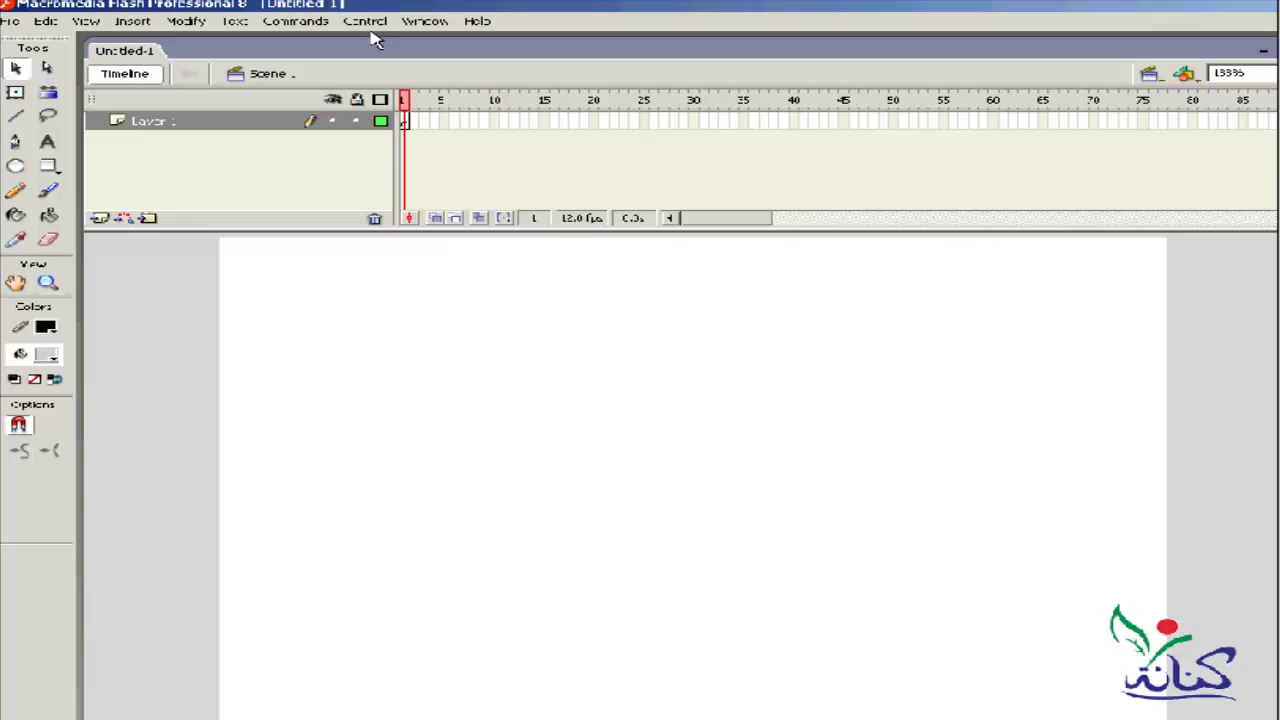
left_click(423, 22)
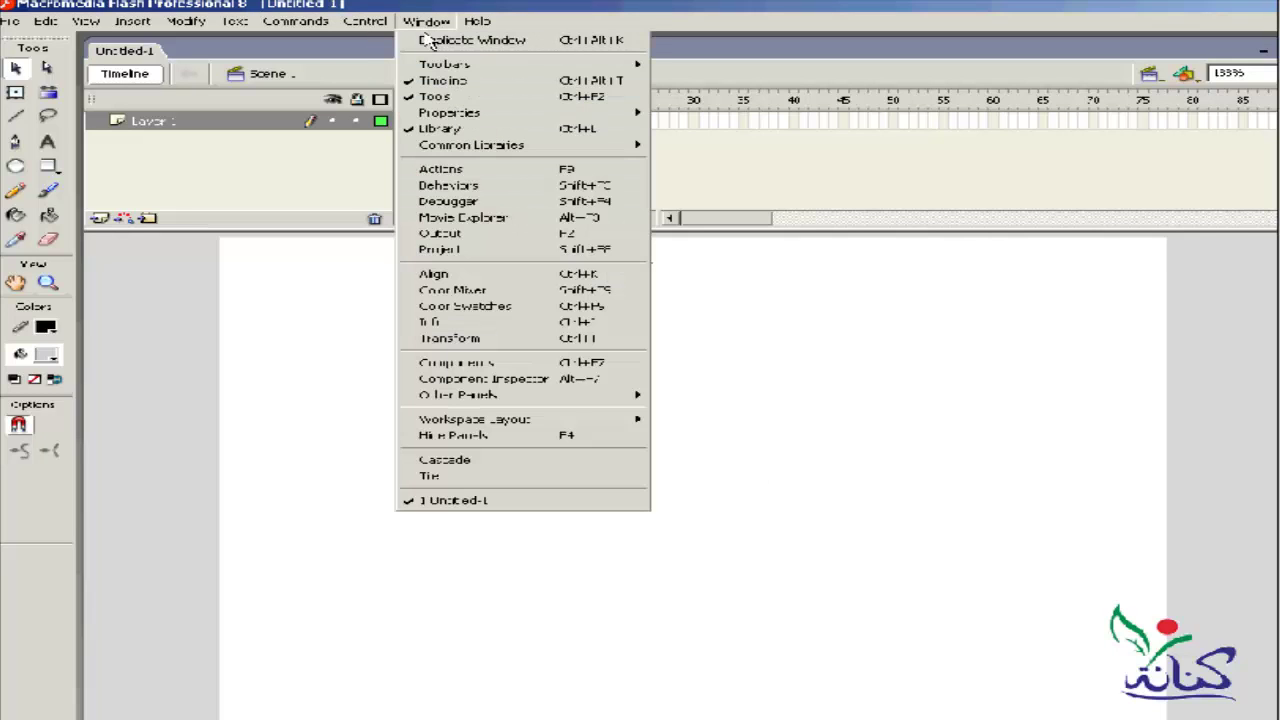
mouse_move(520, 419)
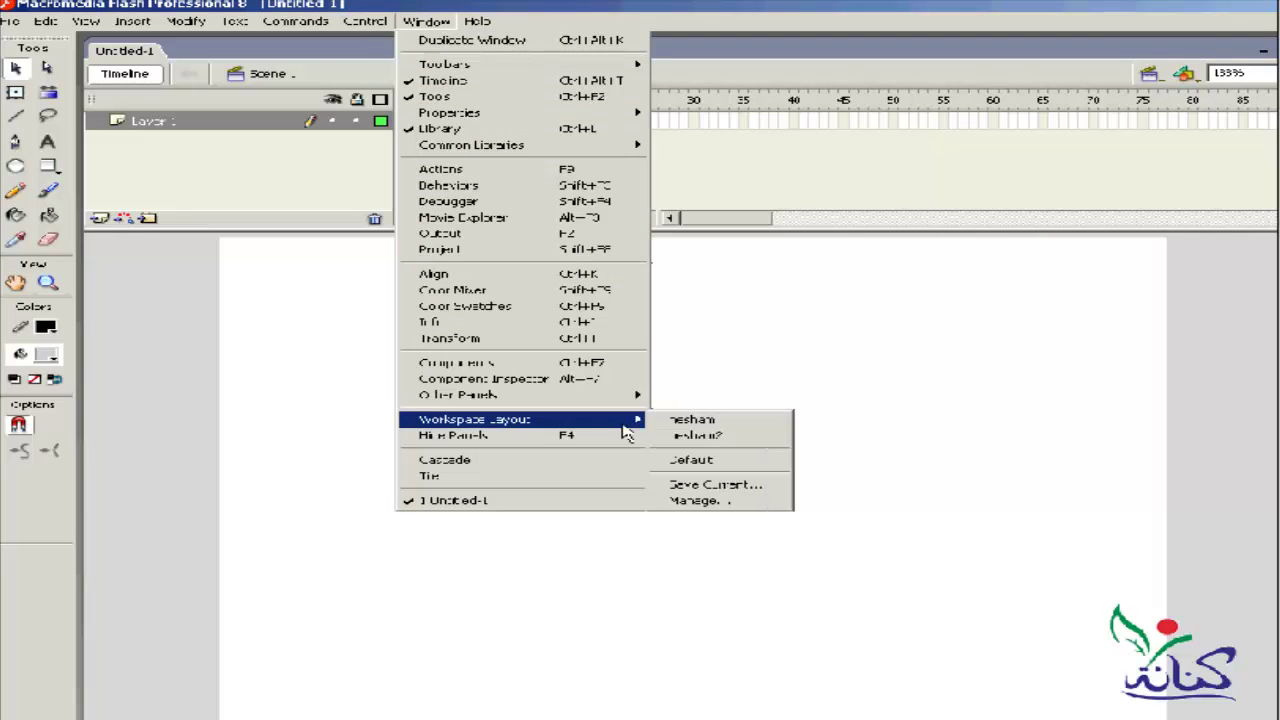
left_click(718, 437)
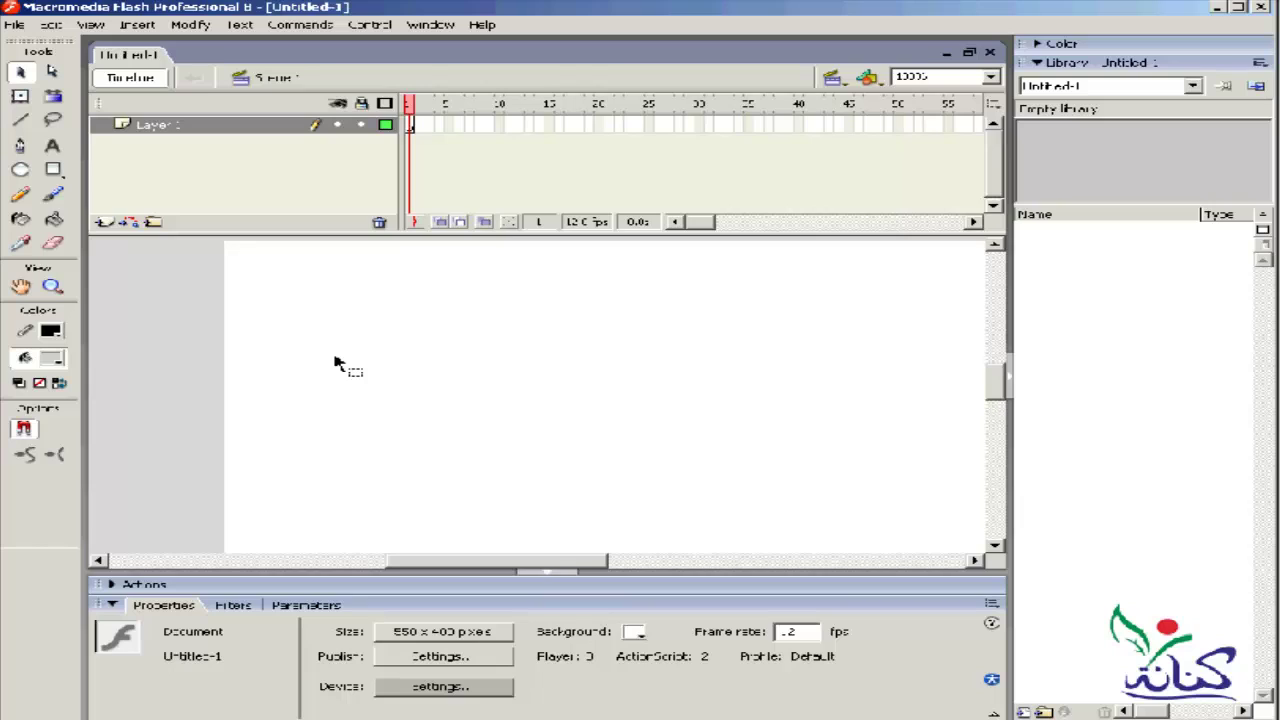
left_click(686, 433)
left_click(1040, 64)
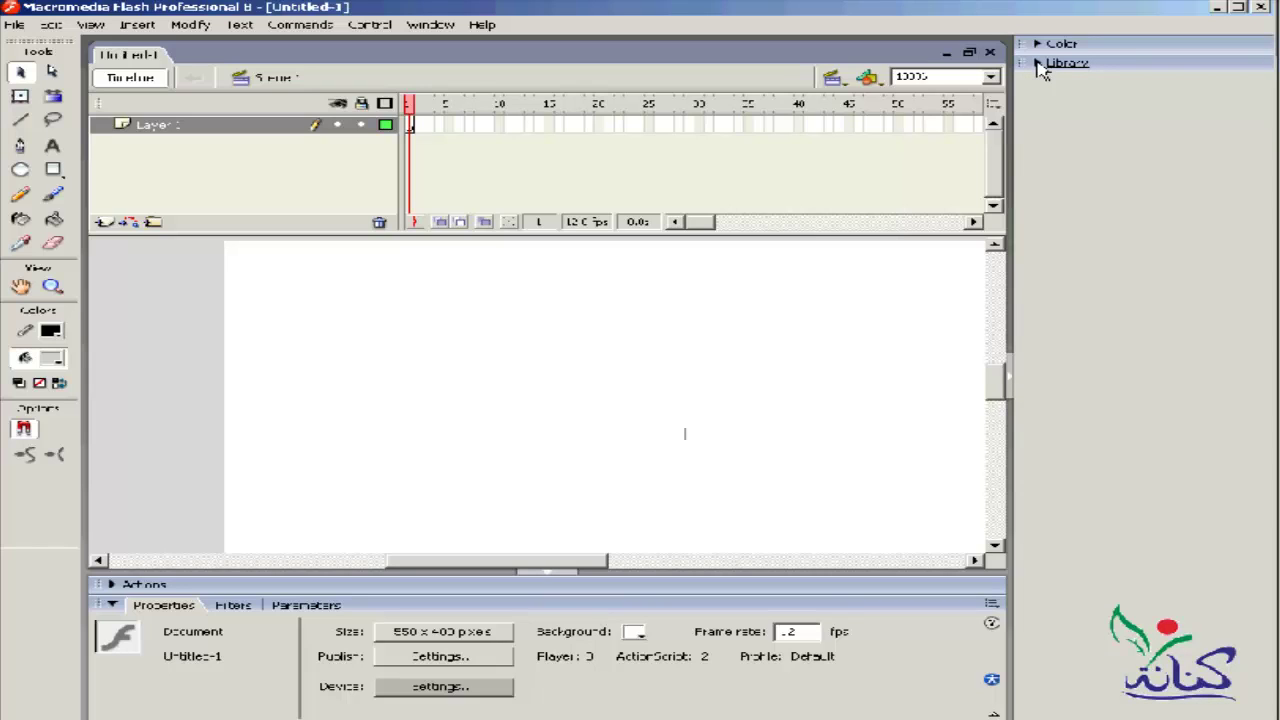
left_click(1040, 64)
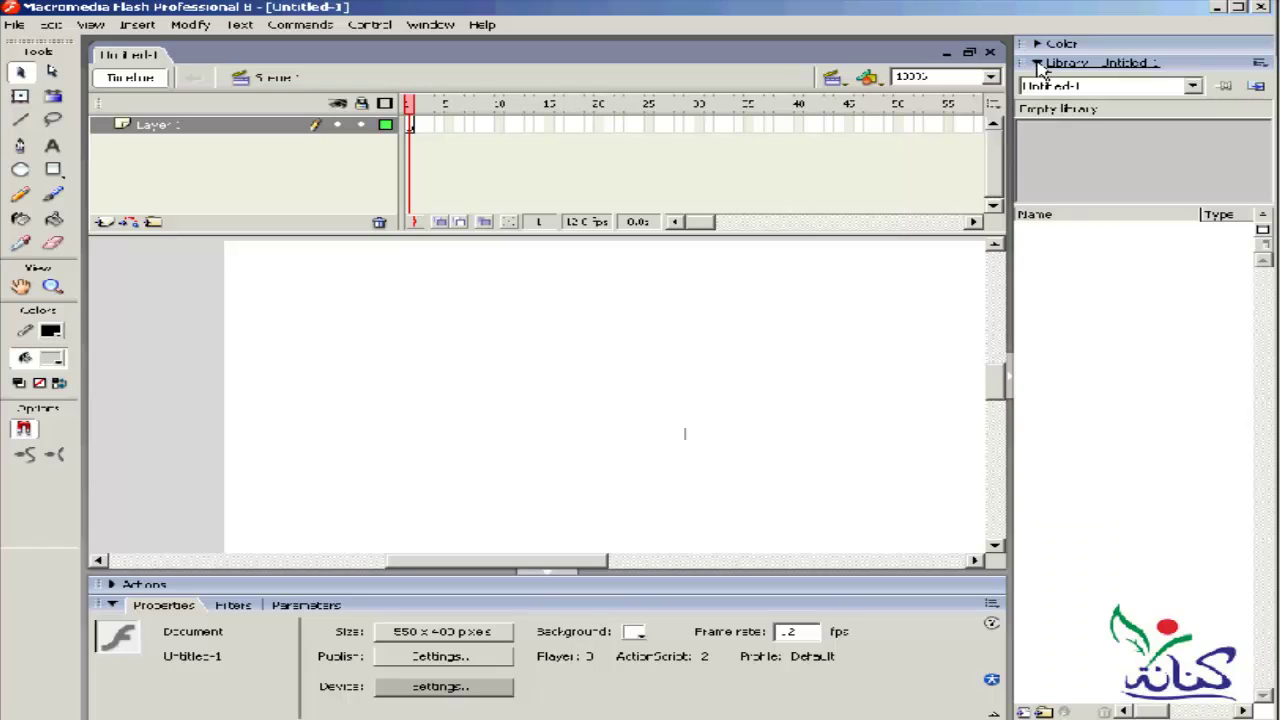
left_click(1038, 44)
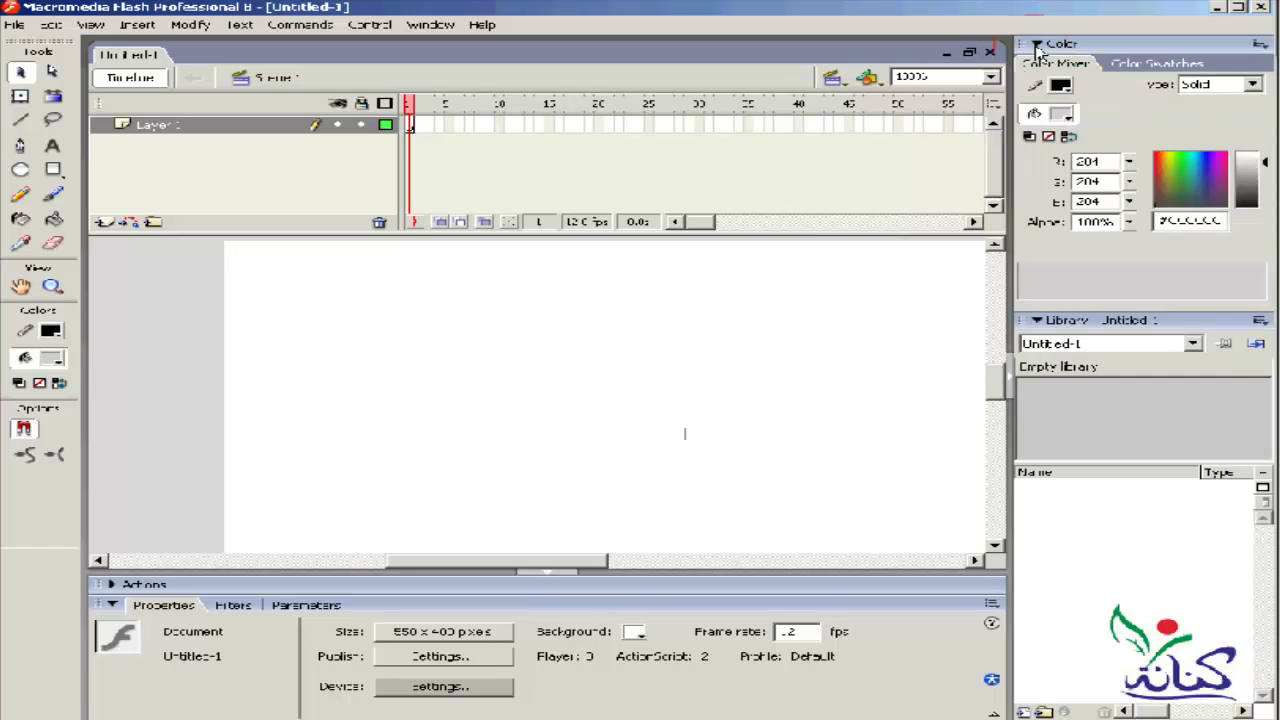
left_click(1038, 45)
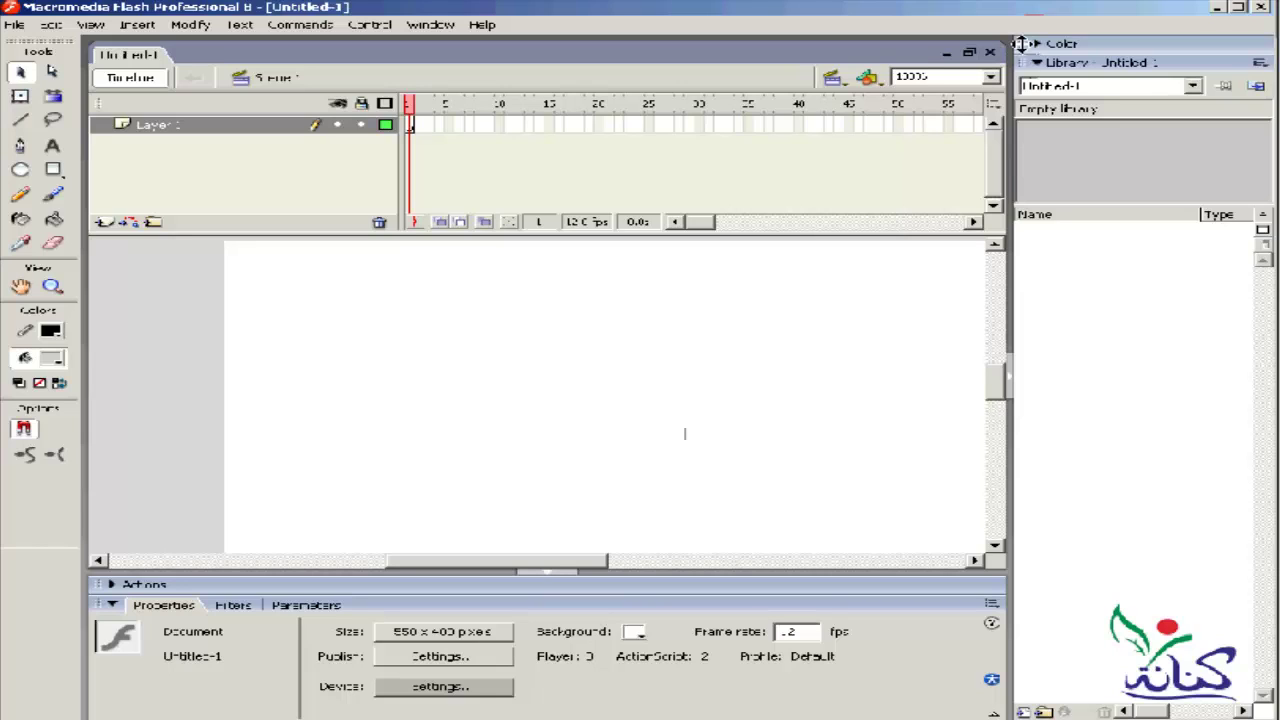
- Dock the Color panel in its own column between stage and Library, then expand and collapse it
mouse_move(1020, 44)
left_mouse_down()
mouse_move(755, 210)
mouse_move(680, 280)
mouse_move(739, 278)
left_mouse_up()
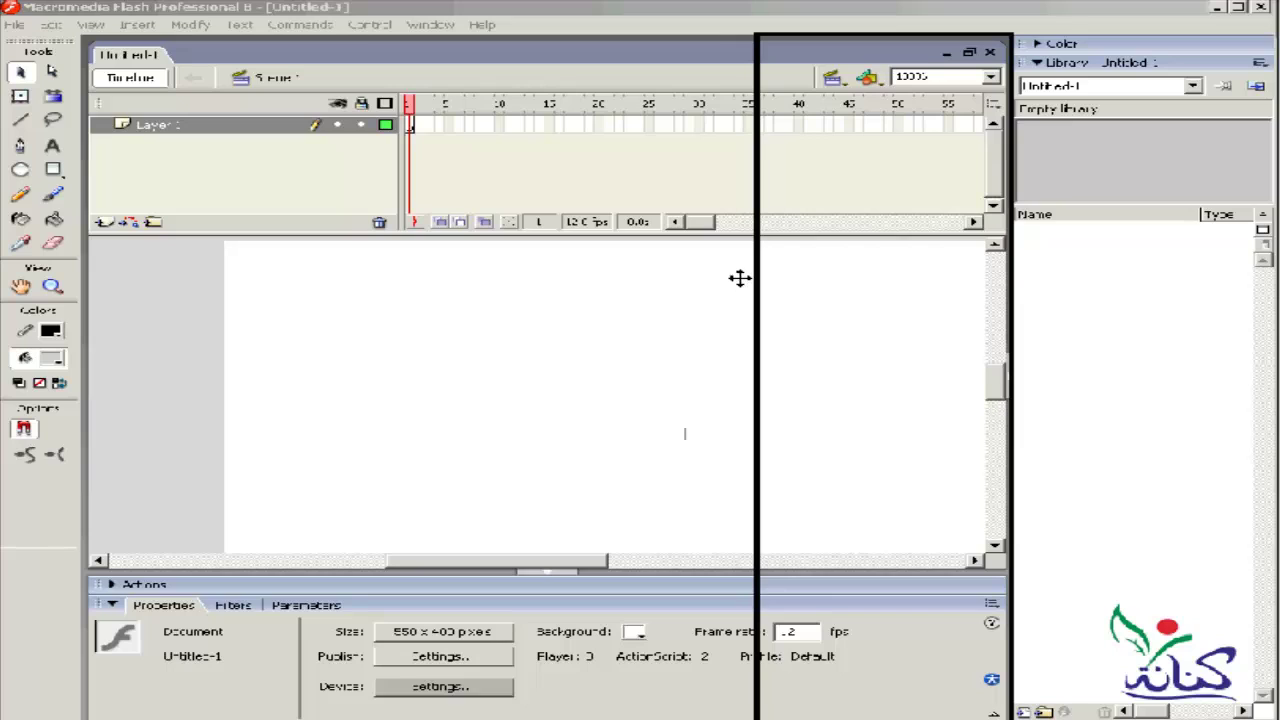
left_click_drag(739, 278, 741, 285)
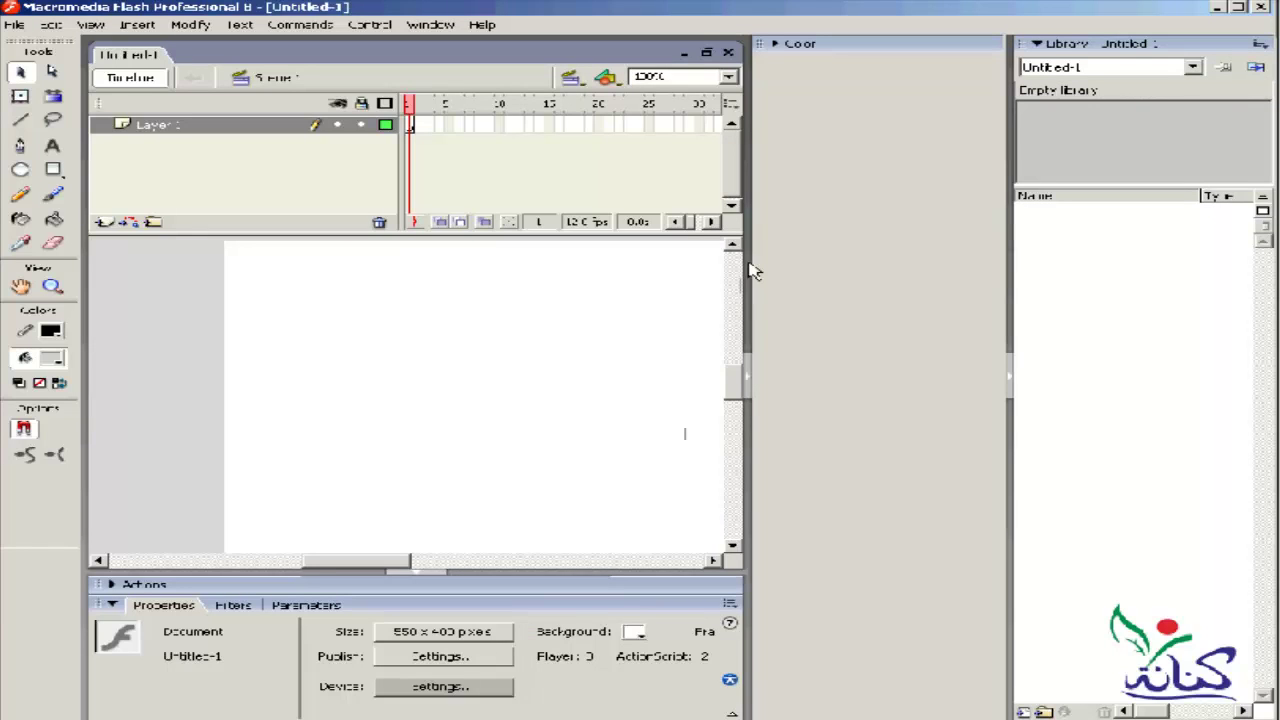
left_click(787, 45)
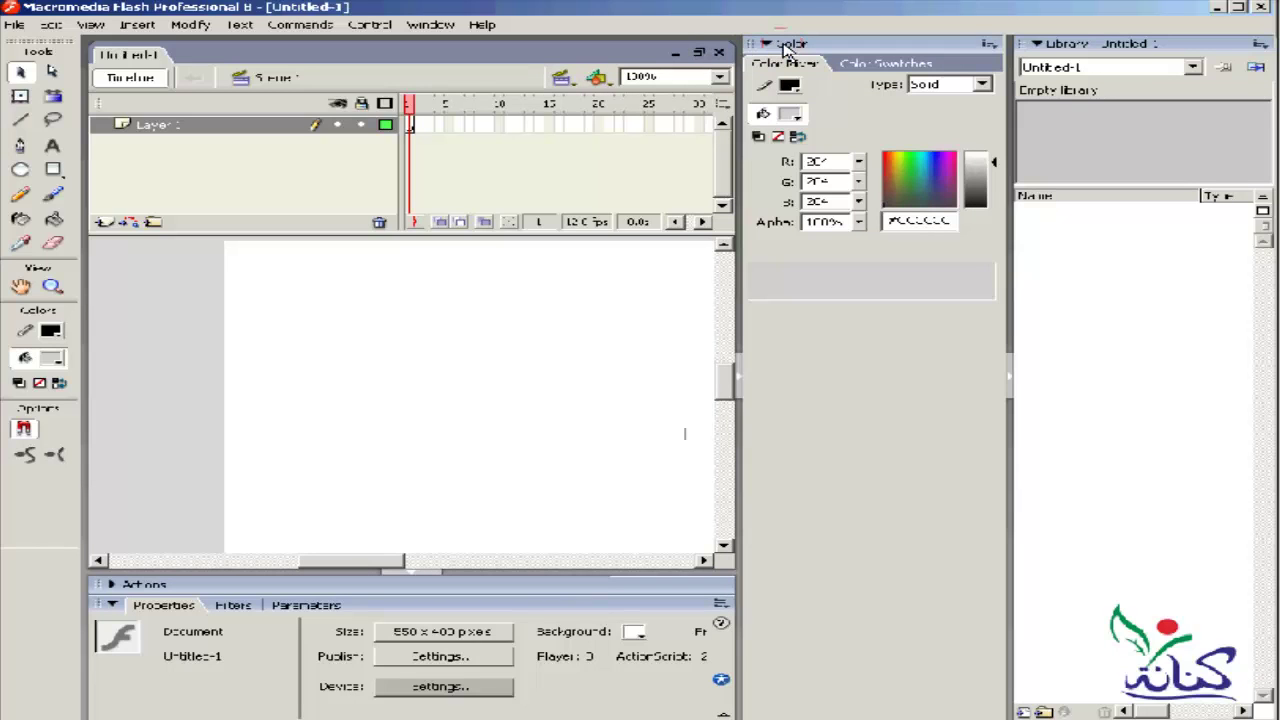
left_click(787, 46)
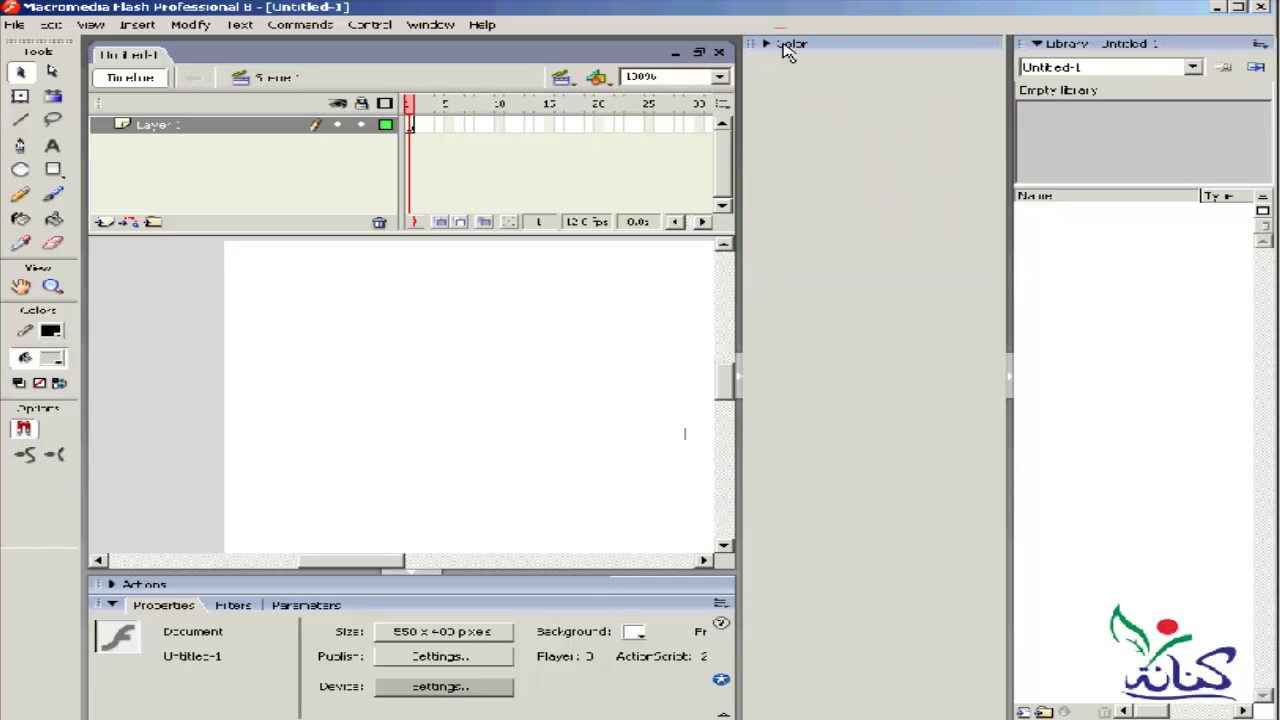
left_click(431, 30)
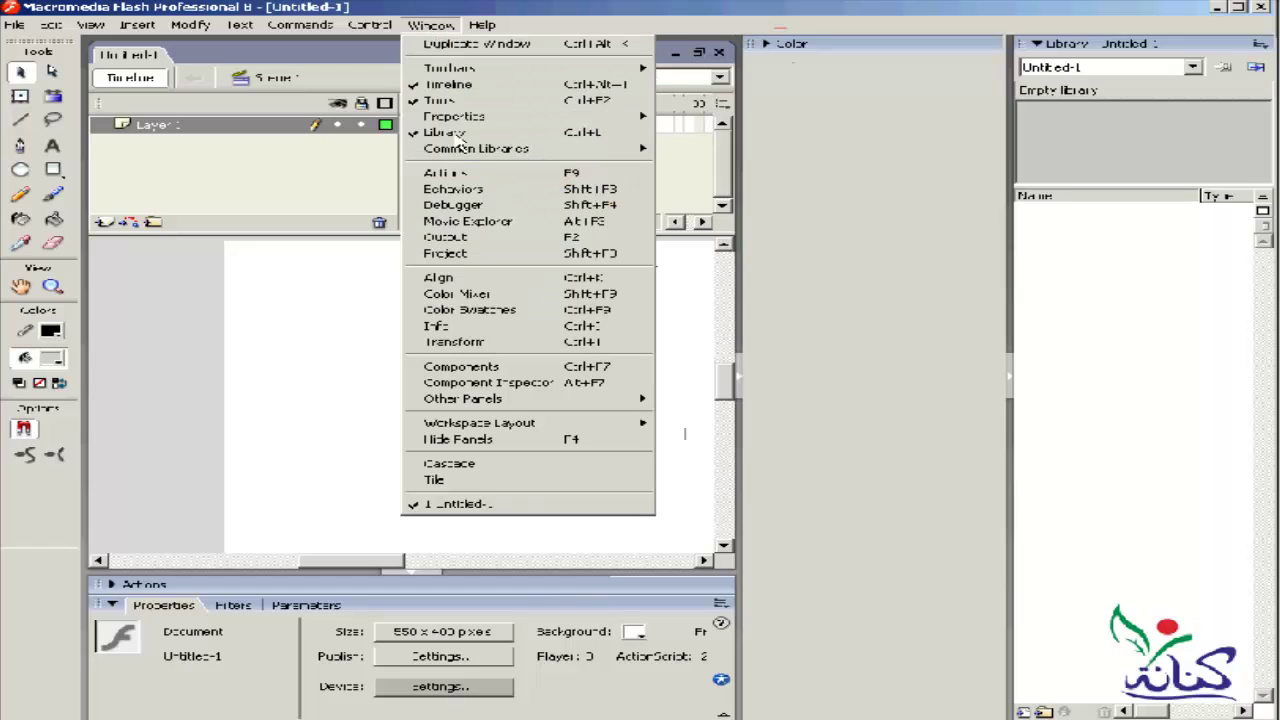
mouse_move(480, 423)
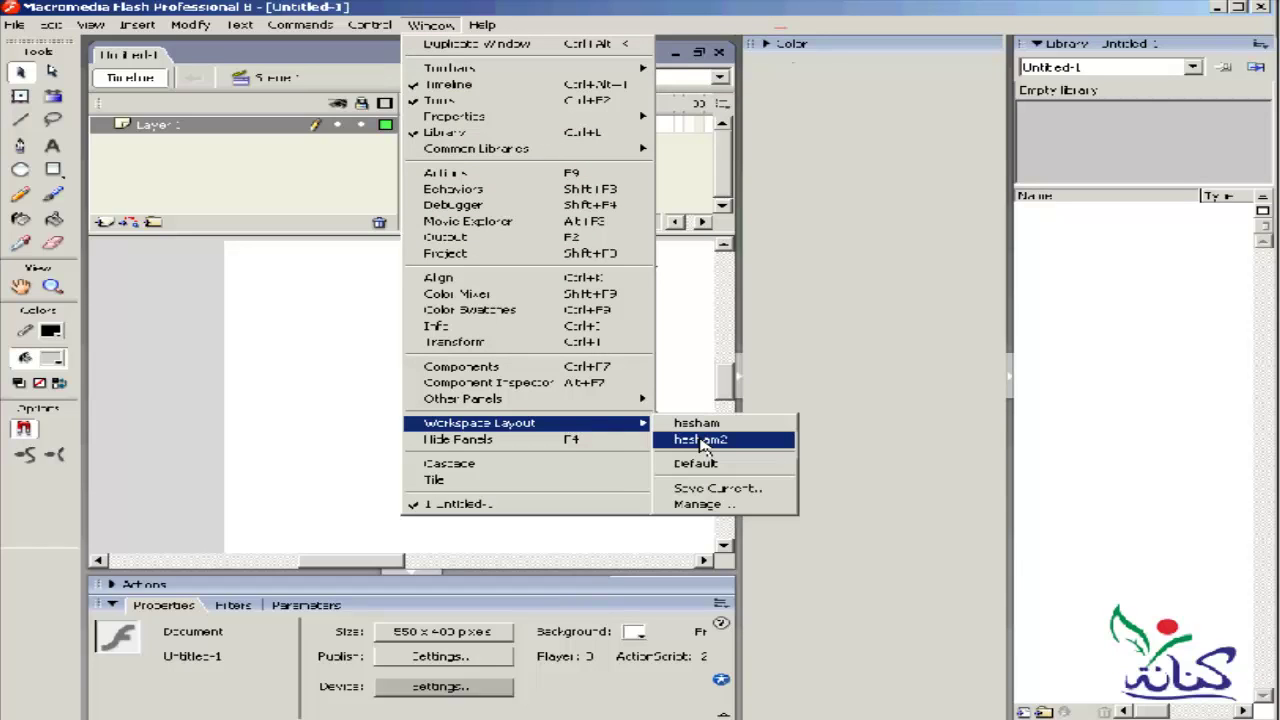
- Restore the saved custom layout, putting the Color panel back above the Library
left_click(703, 442)
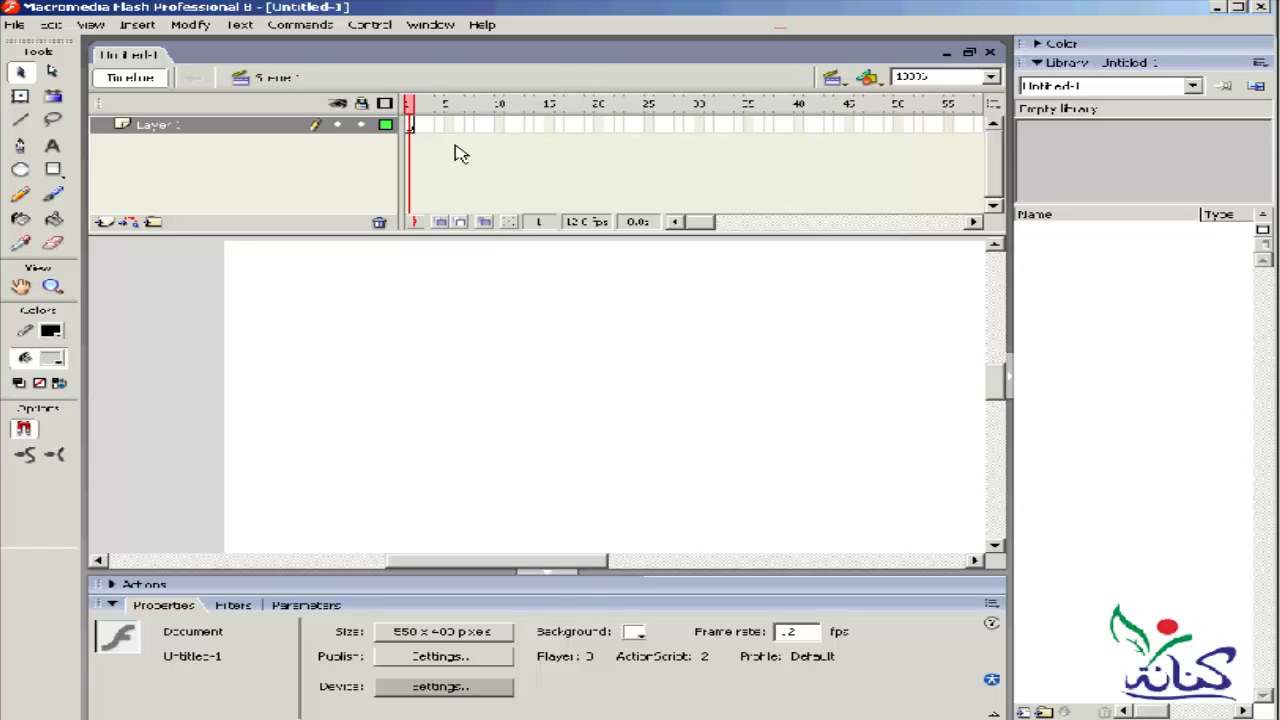
left_click(432, 25)
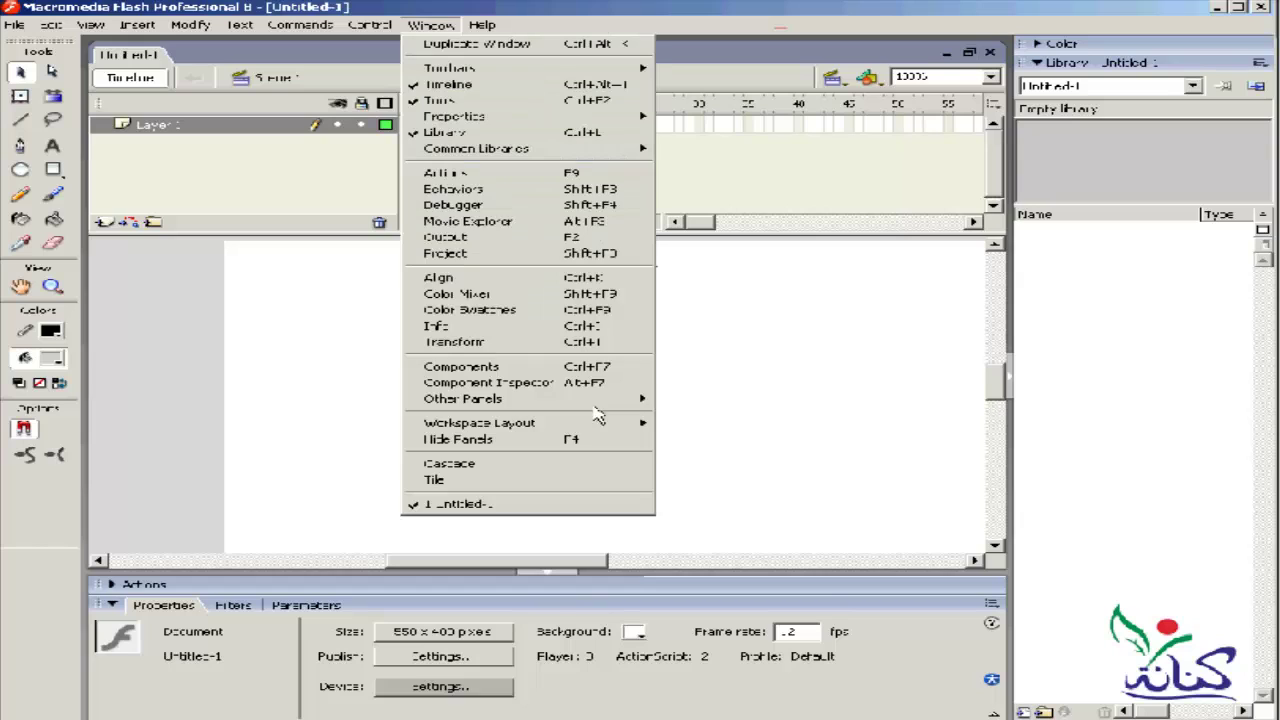
mouse_move(480, 423)
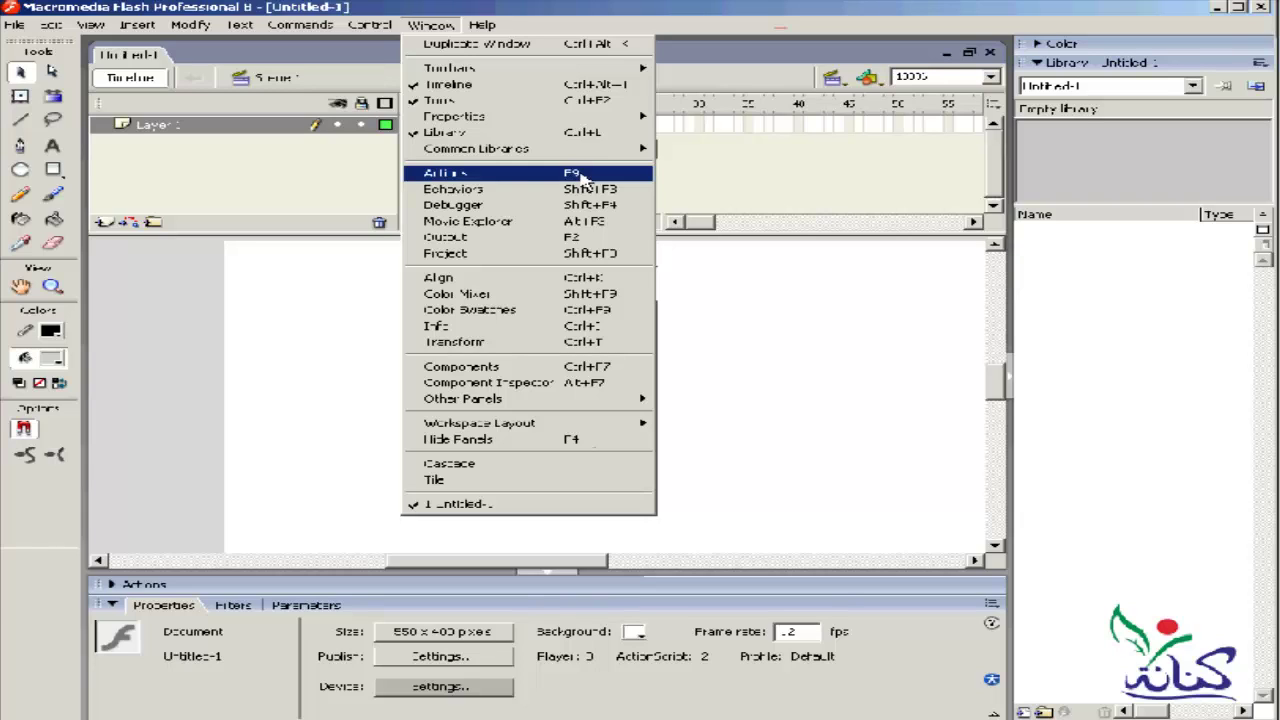
- Toggle Snap to Objects, then switch from the Subselection tool to the Free Transform tool
left_click(437, 27)
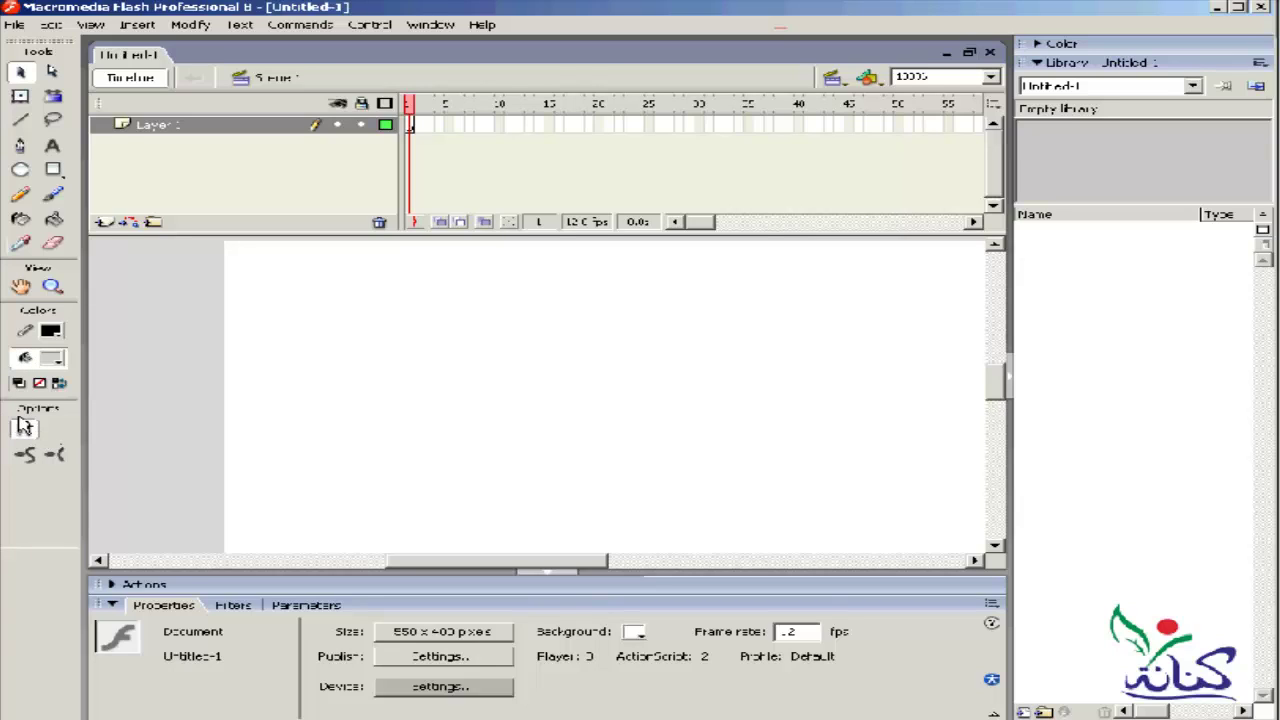
left_click(24, 427)
left_click(55, 74)
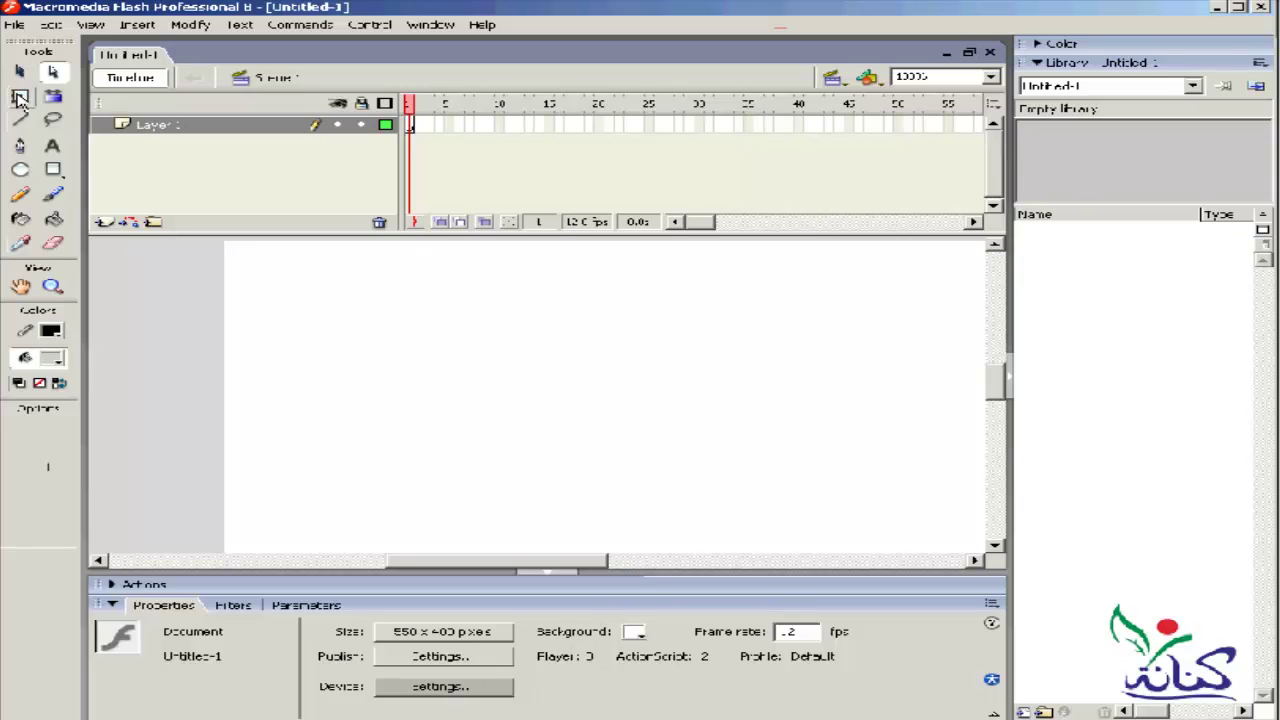
left_click(20, 99)
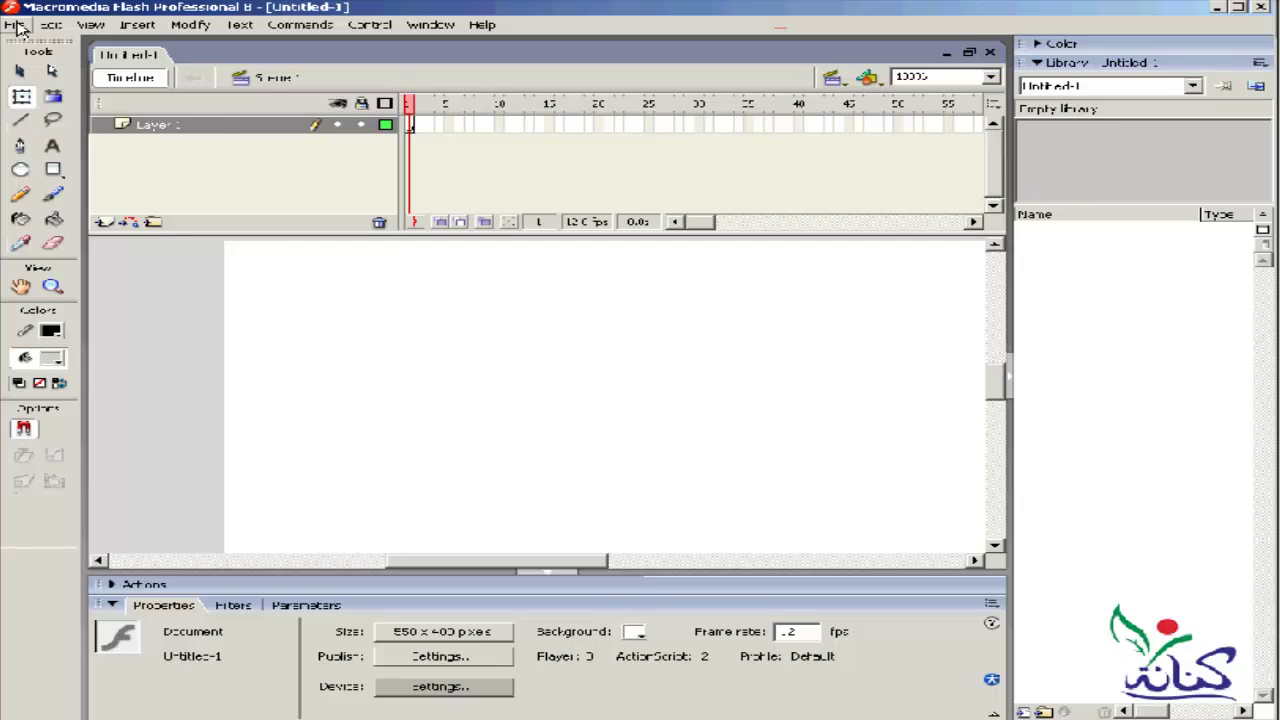
- Create a second blank Flash document, Untitled-2, and switch between it and Untitled-1
left_click(17, 28)
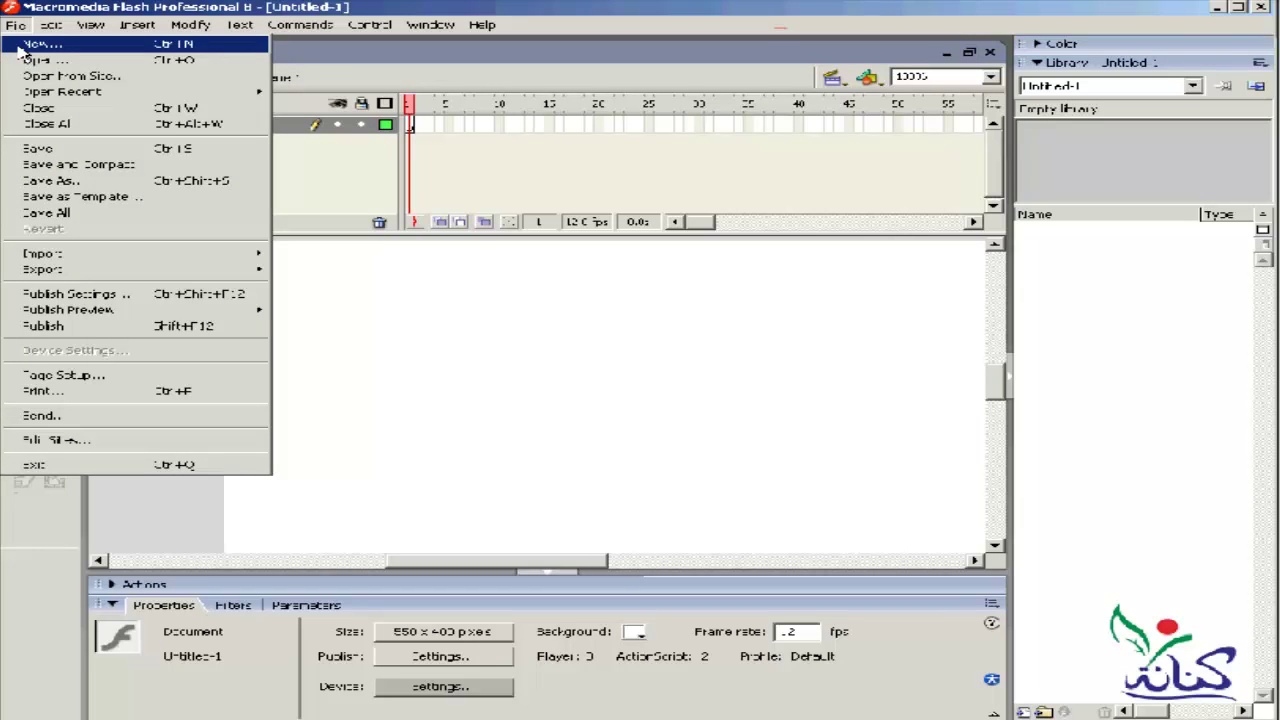
left_click(20, 52)
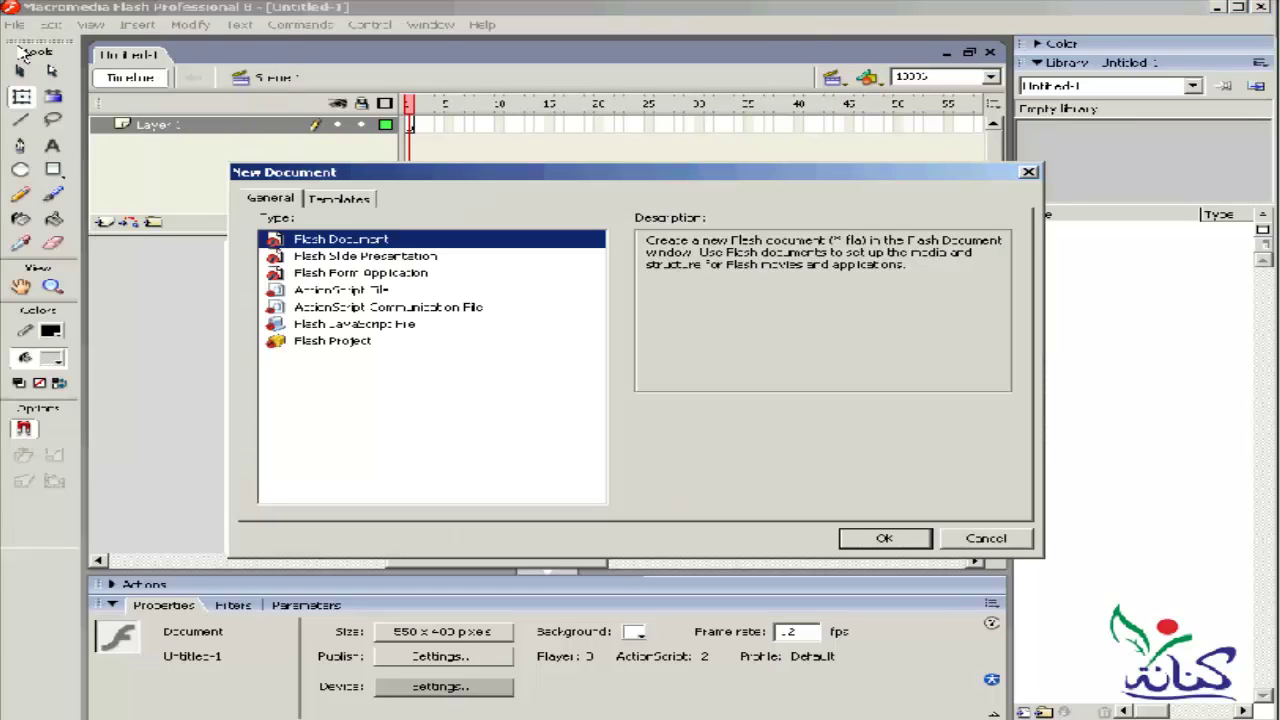
double_click(330, 240)
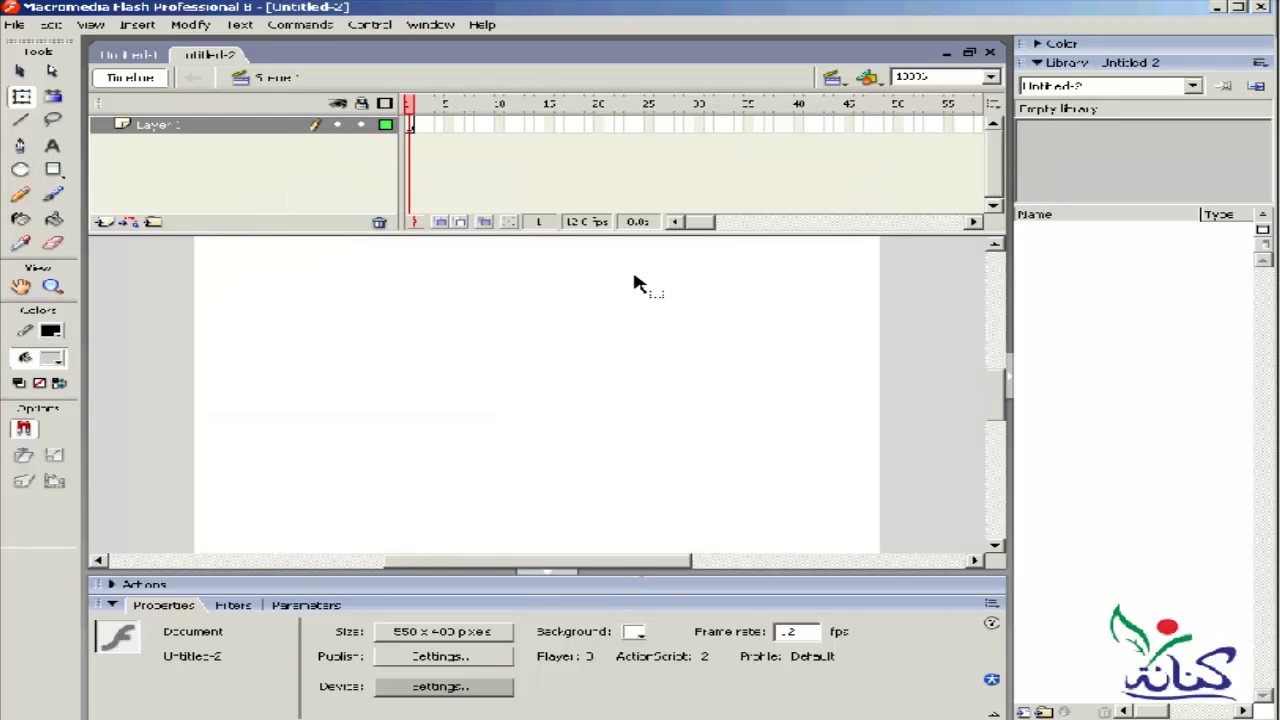
left_click(122, 55)
left_click(220, 55)
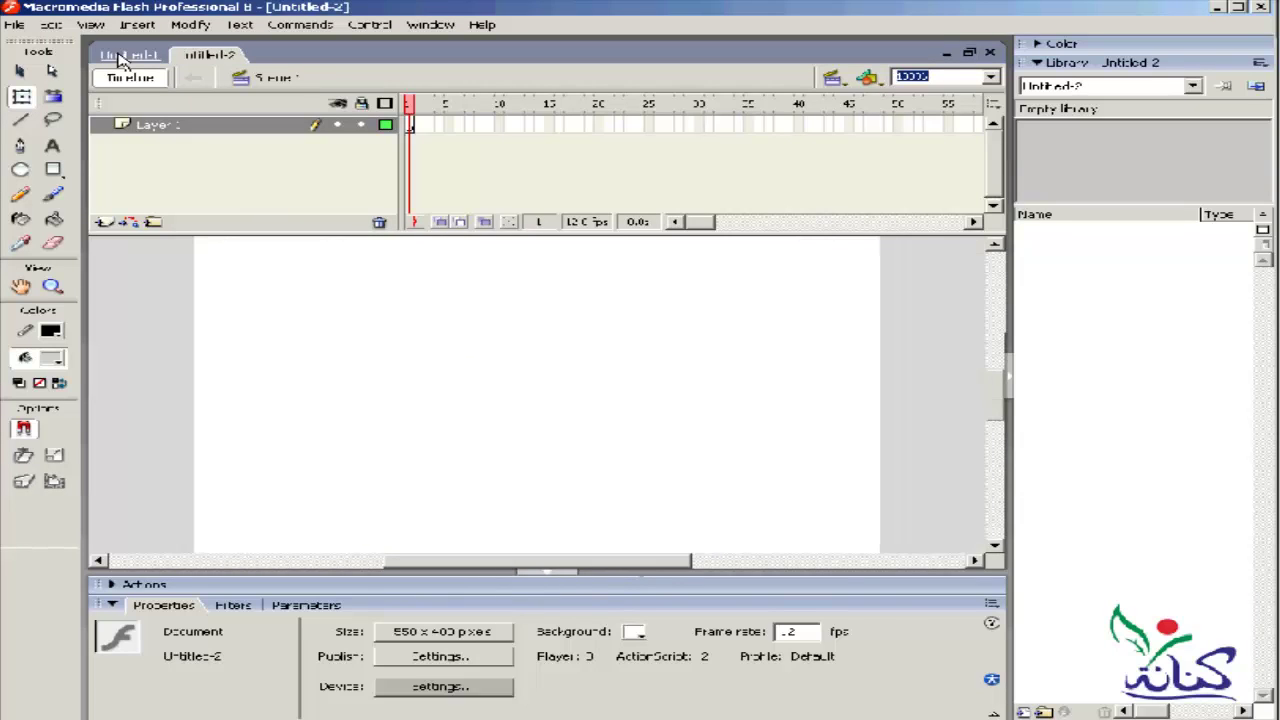
left_click(122, 57)
- Close the open document, open file elst from recent files, and open vector els
left_click(986, 54)
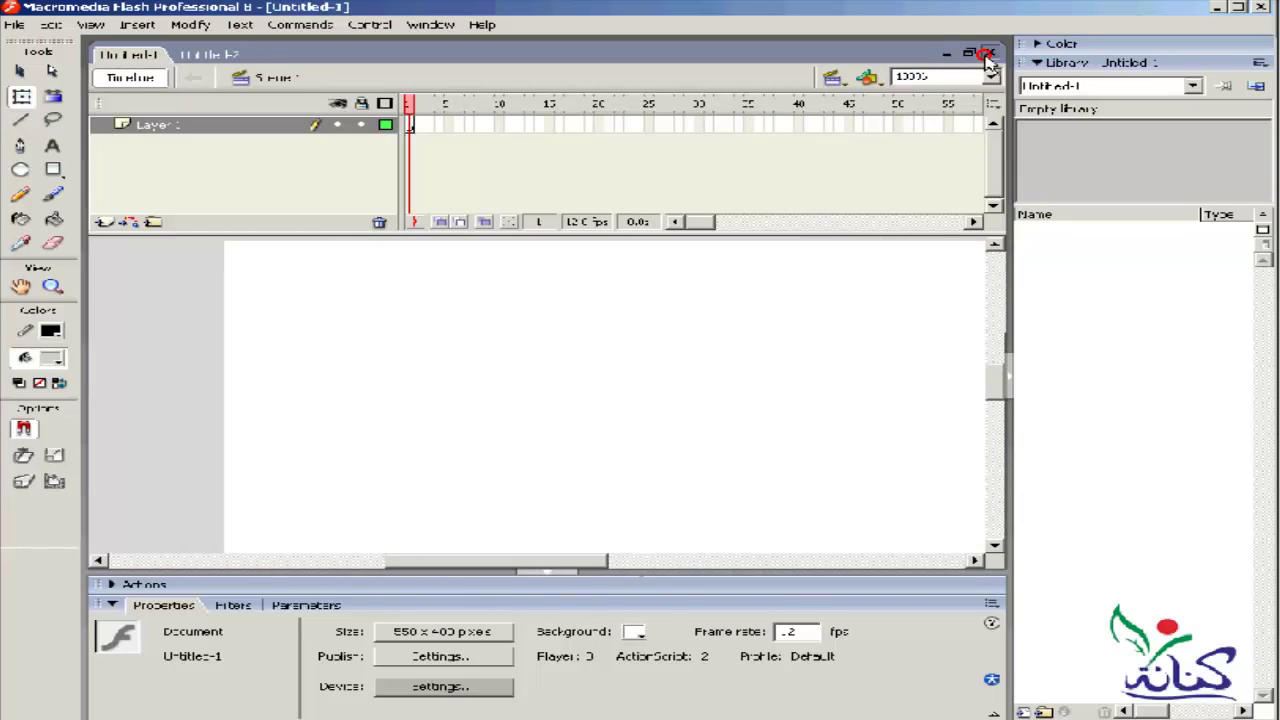
left_click(990, 53)
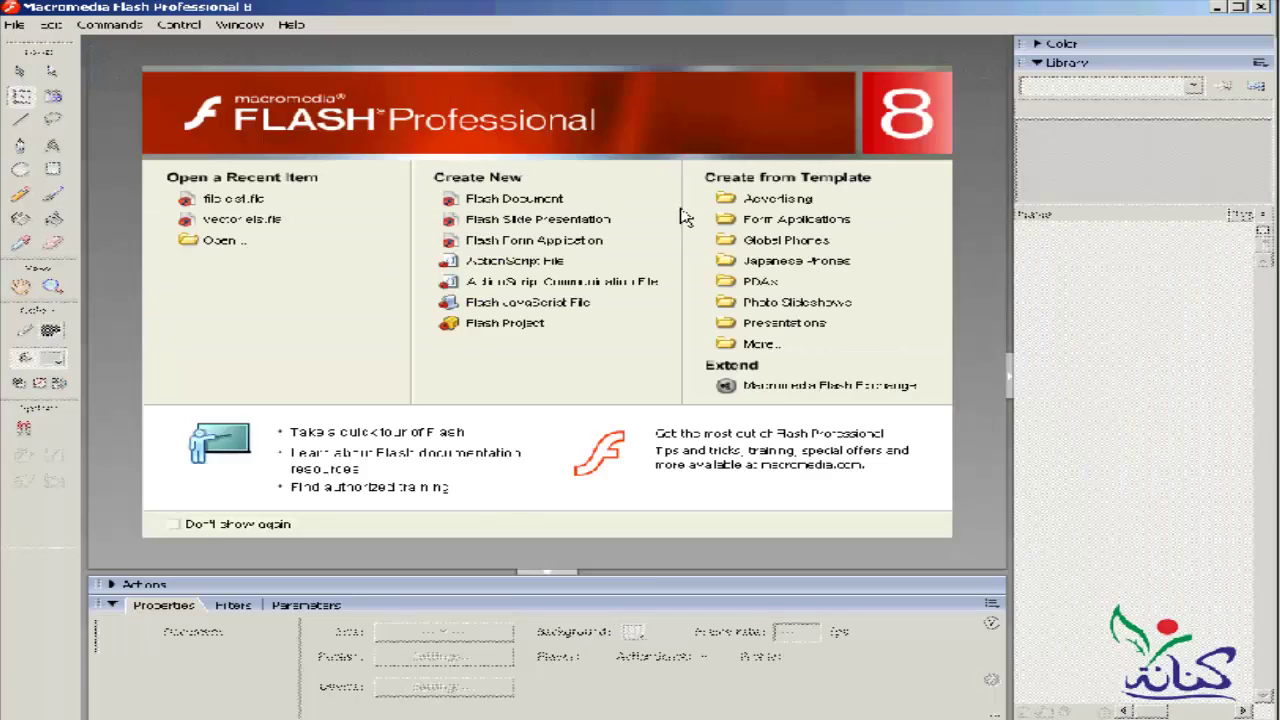
left_click(231, 201)
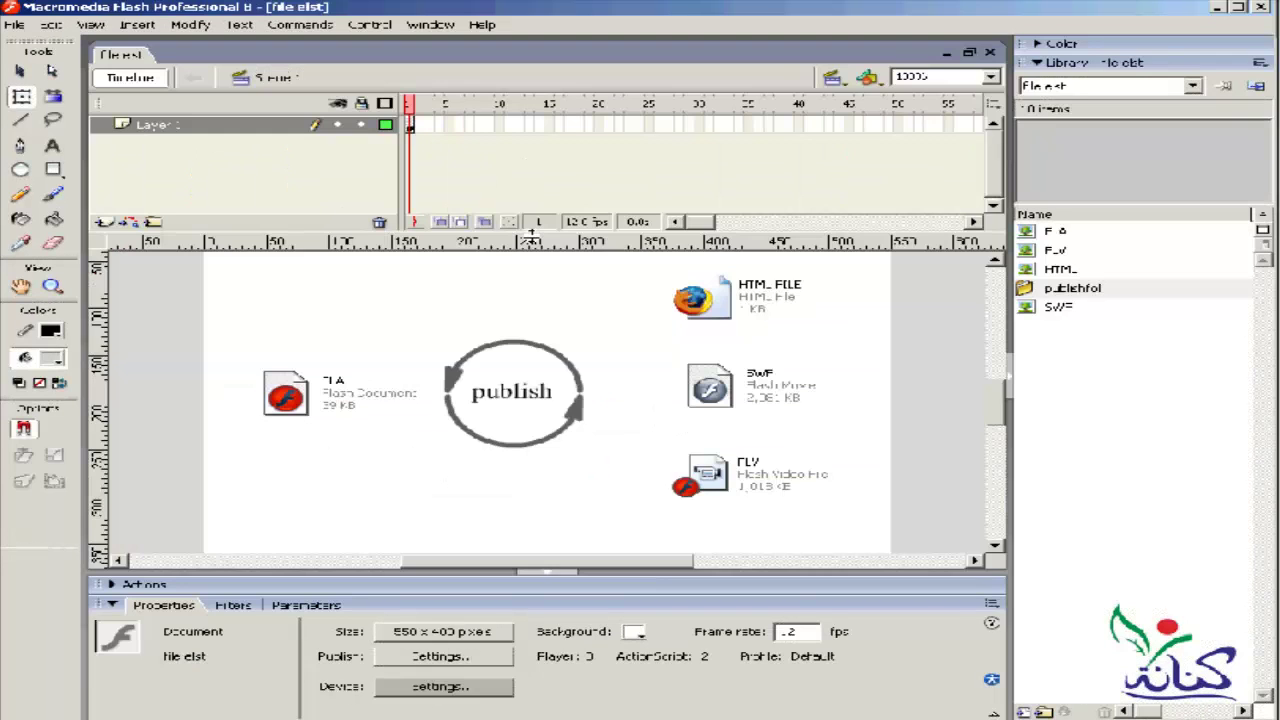
left_click(15, 26)
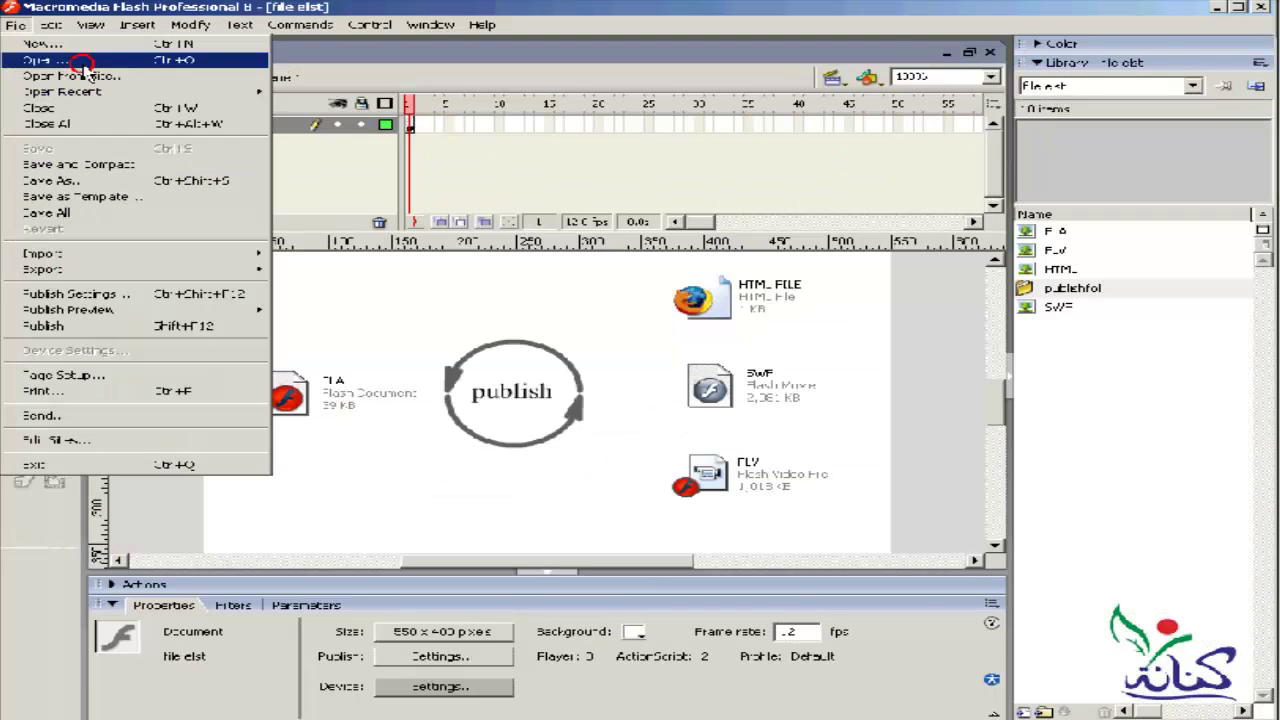
left_click(82, 62)
left_click(183, 197)
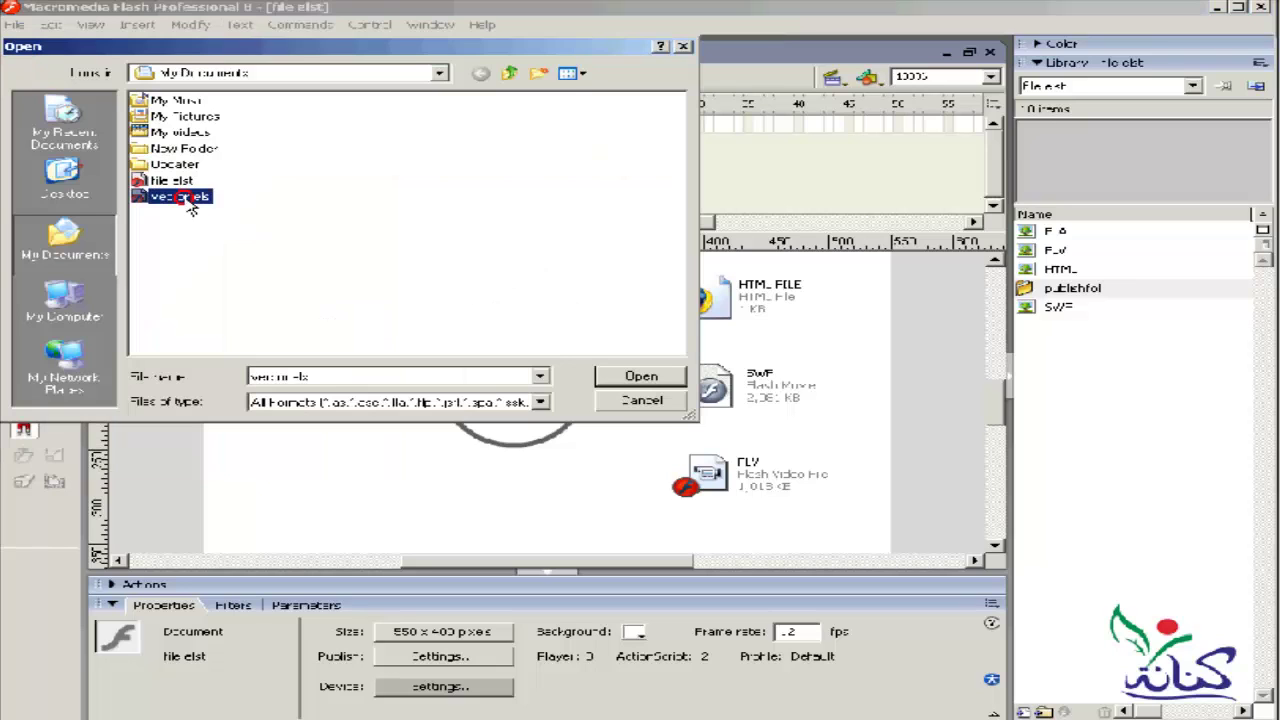
double_click(183, 197)
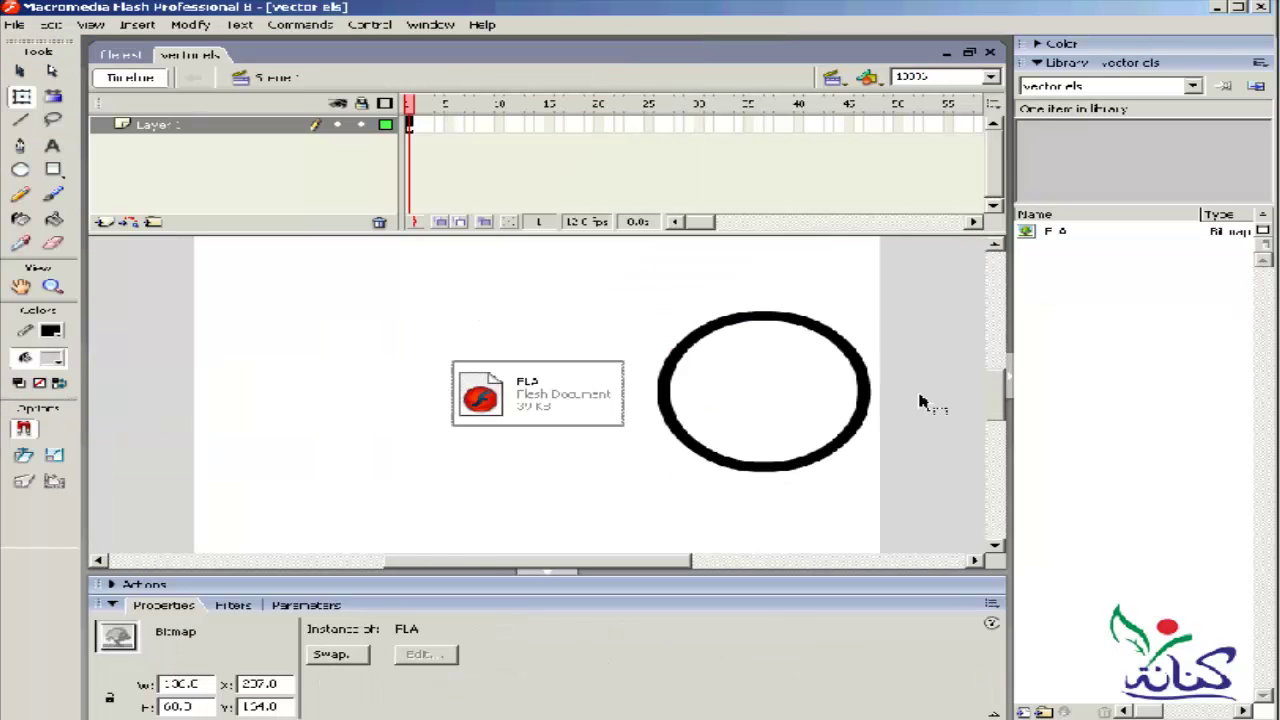
- Copy the FLA bitmap from the vector els document
left_click(119, 56)
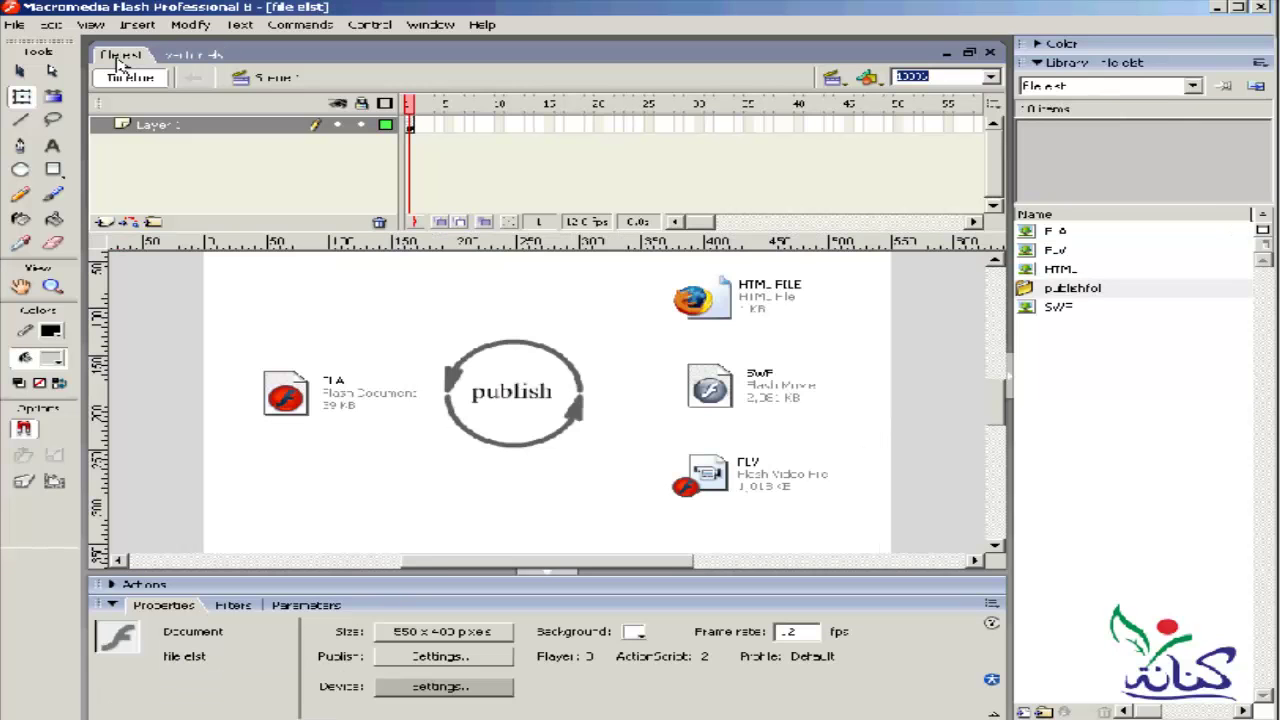
left_click(210, 57)
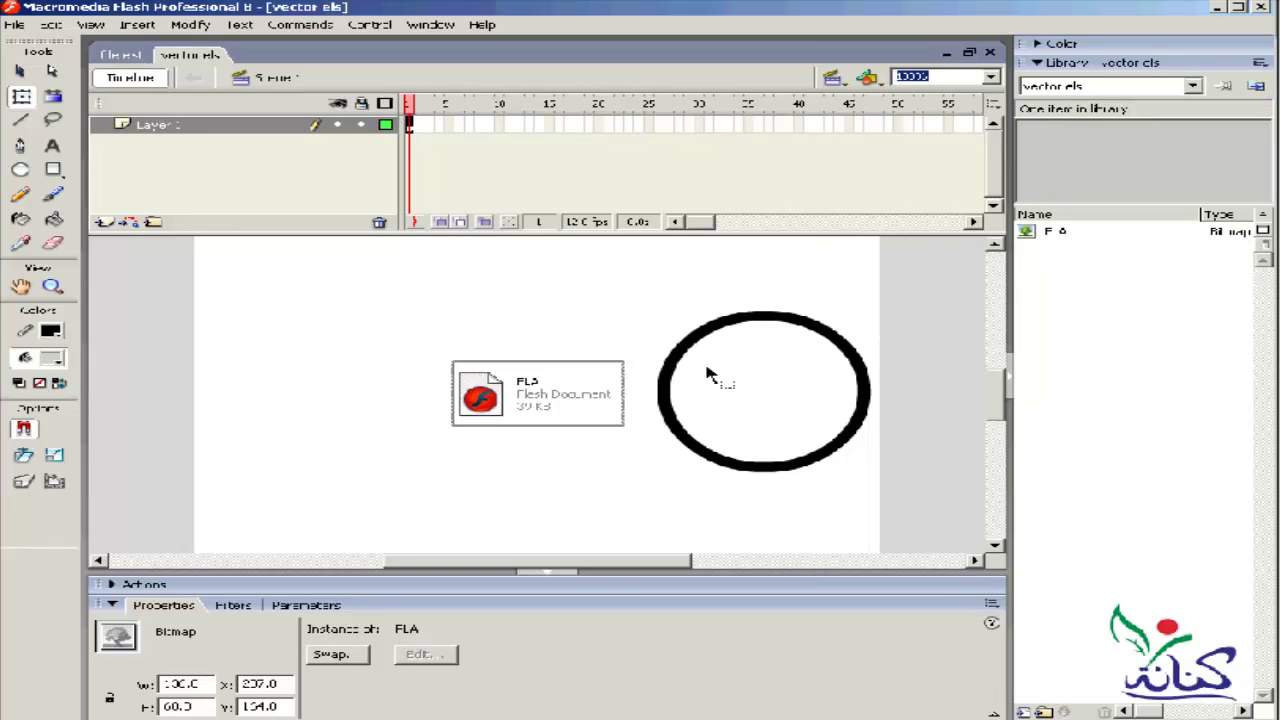
right_click(472, 405)
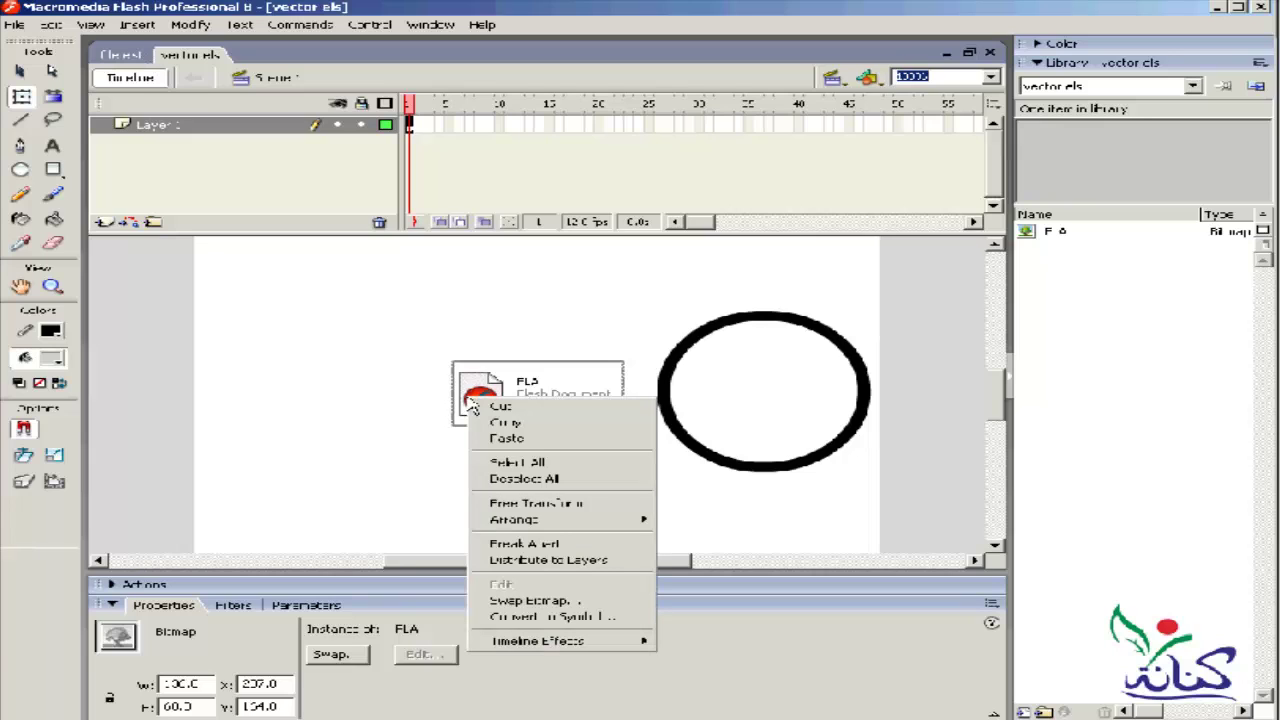
left_click(518, 438)
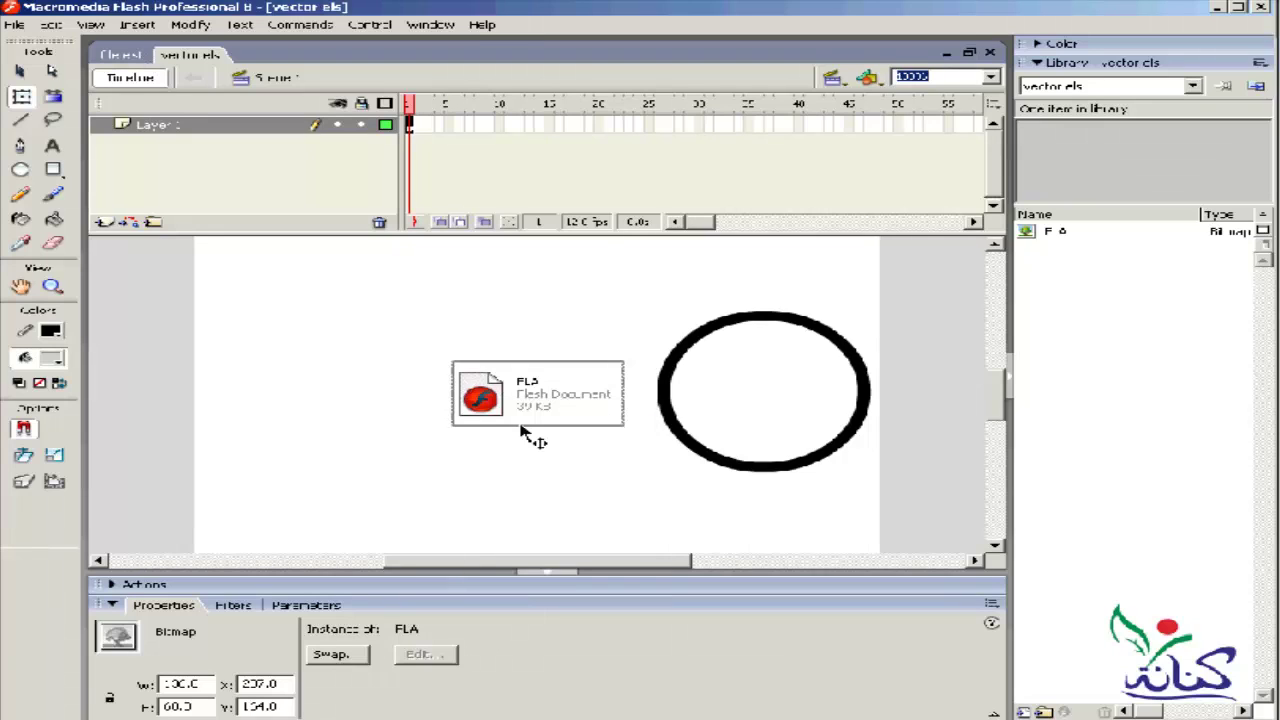
- Paste the FLA bitmap into file elst's upper left, then close file elst without saving
left_click(120, 55)
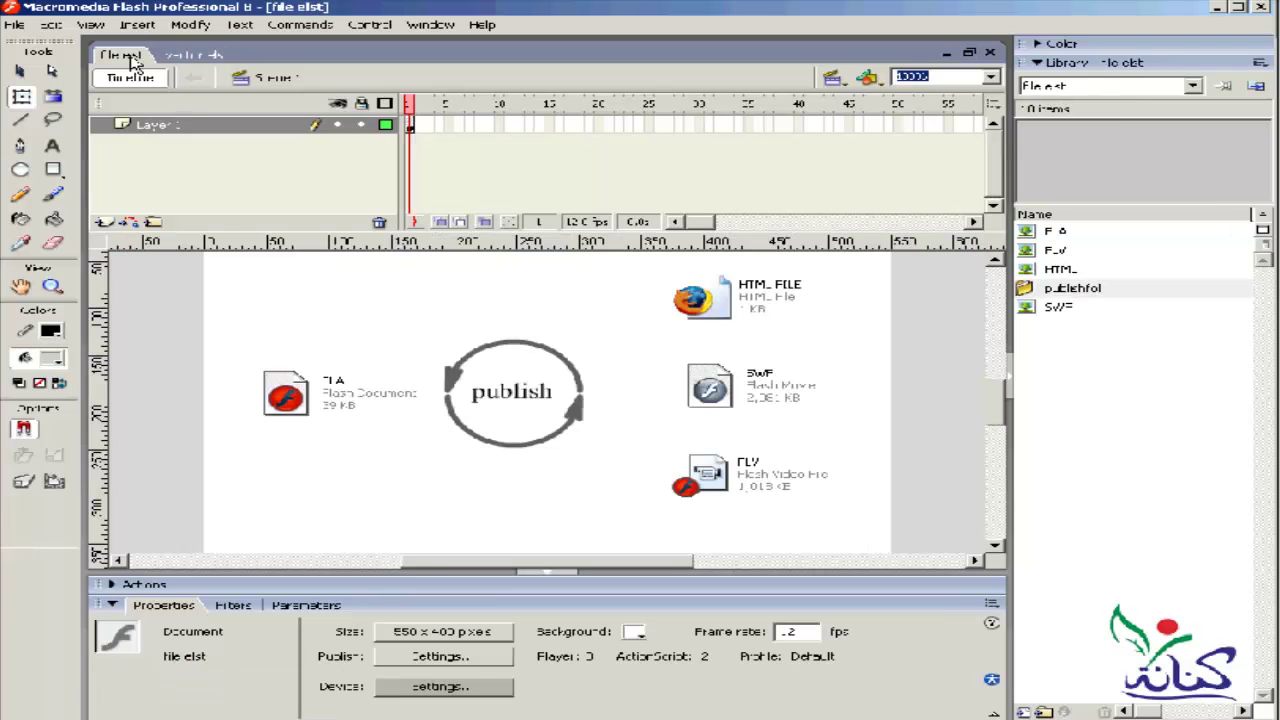
left_click(368, 290)
right_click(368, 290)
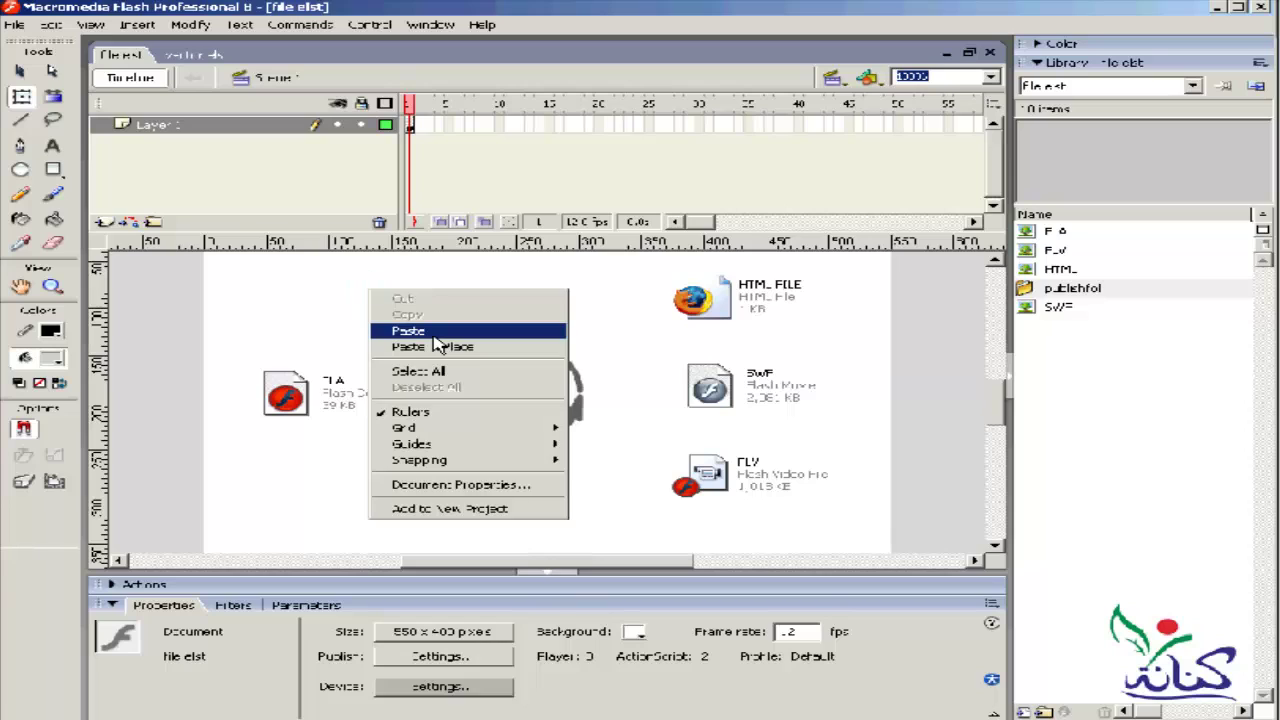
left_click(434, 336)
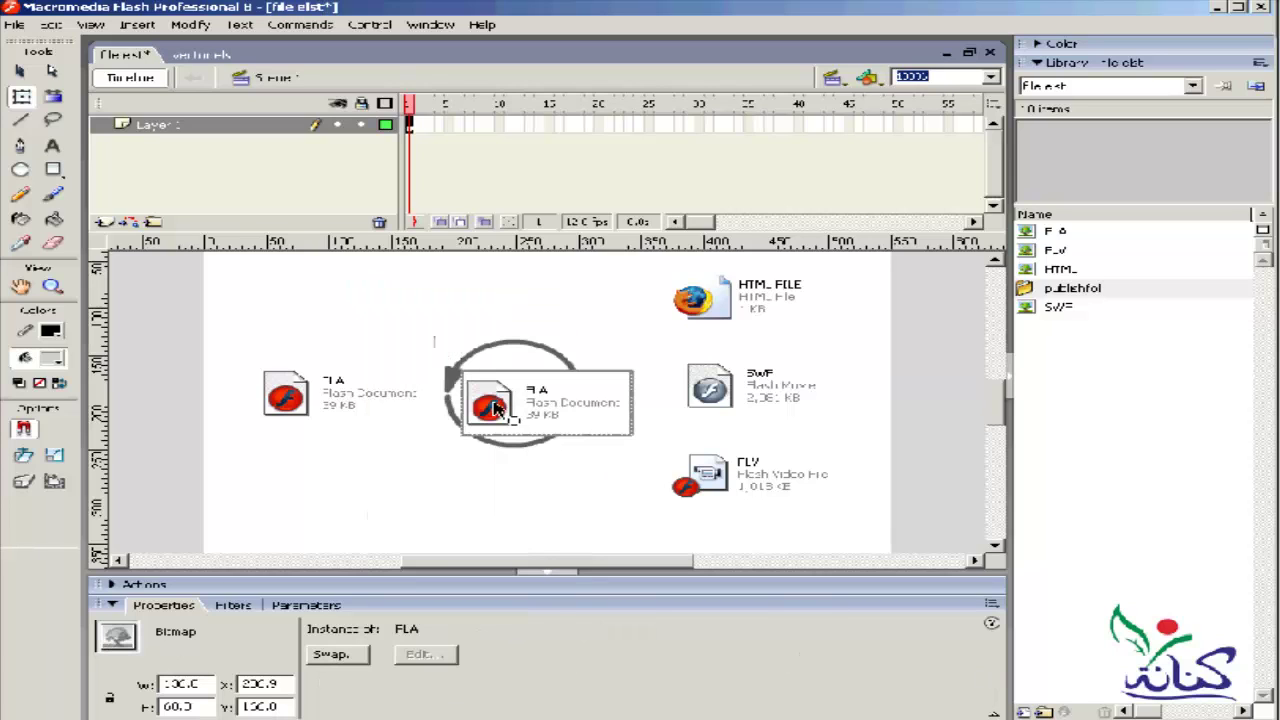
left_click_drag(494, 409, 316, 307)
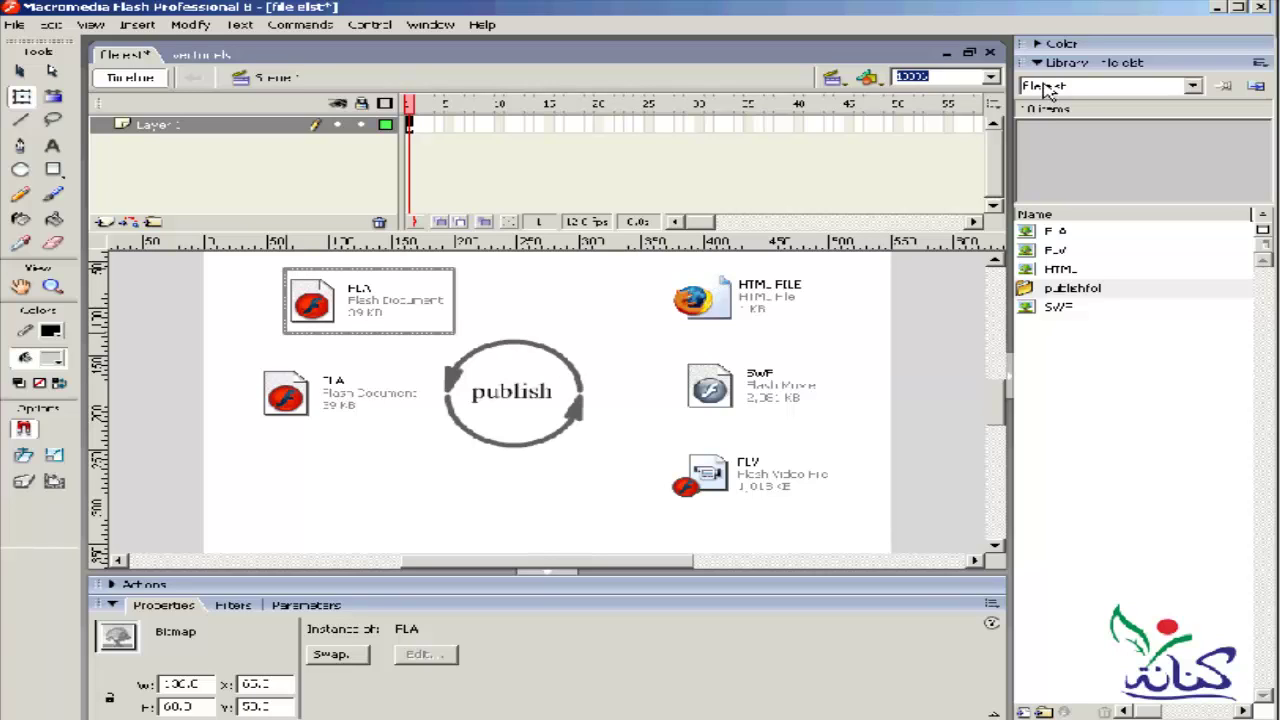
left_click(989, 52)
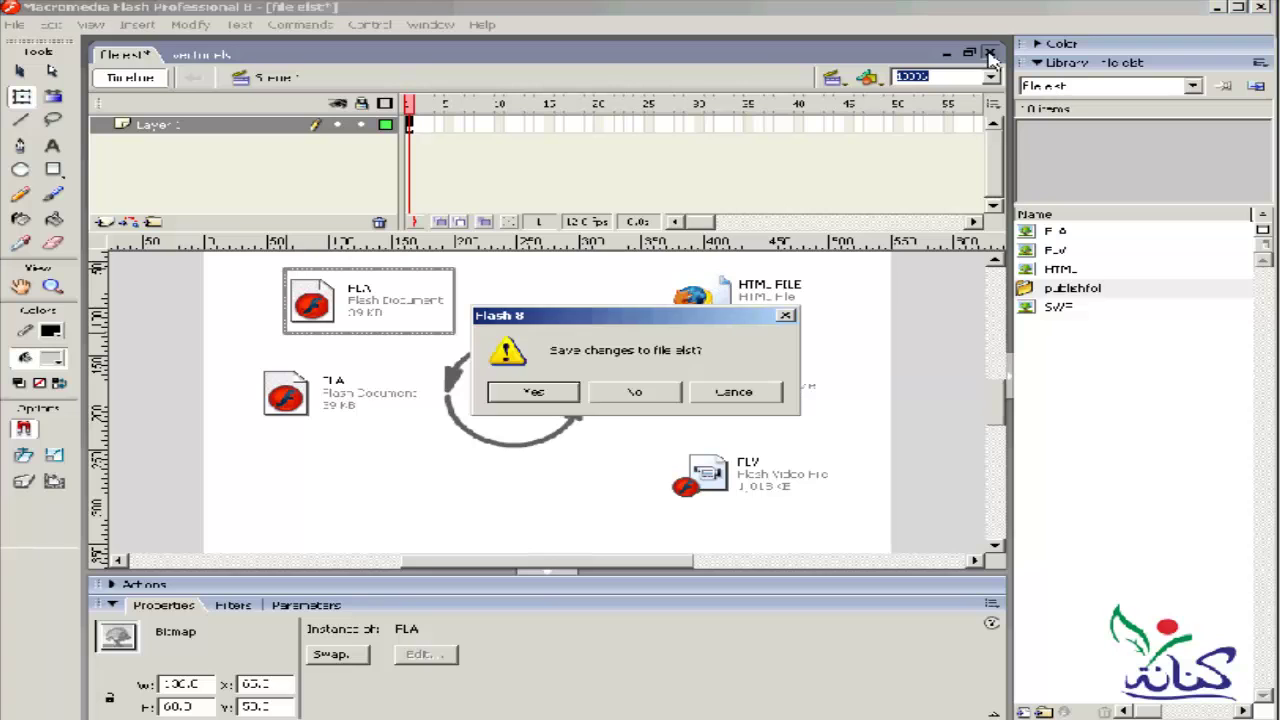
left_click(638, 393)
- Close vector els and start a new blank Flash document, Untitled-3, at 550 x 400
key("ctrl+w")
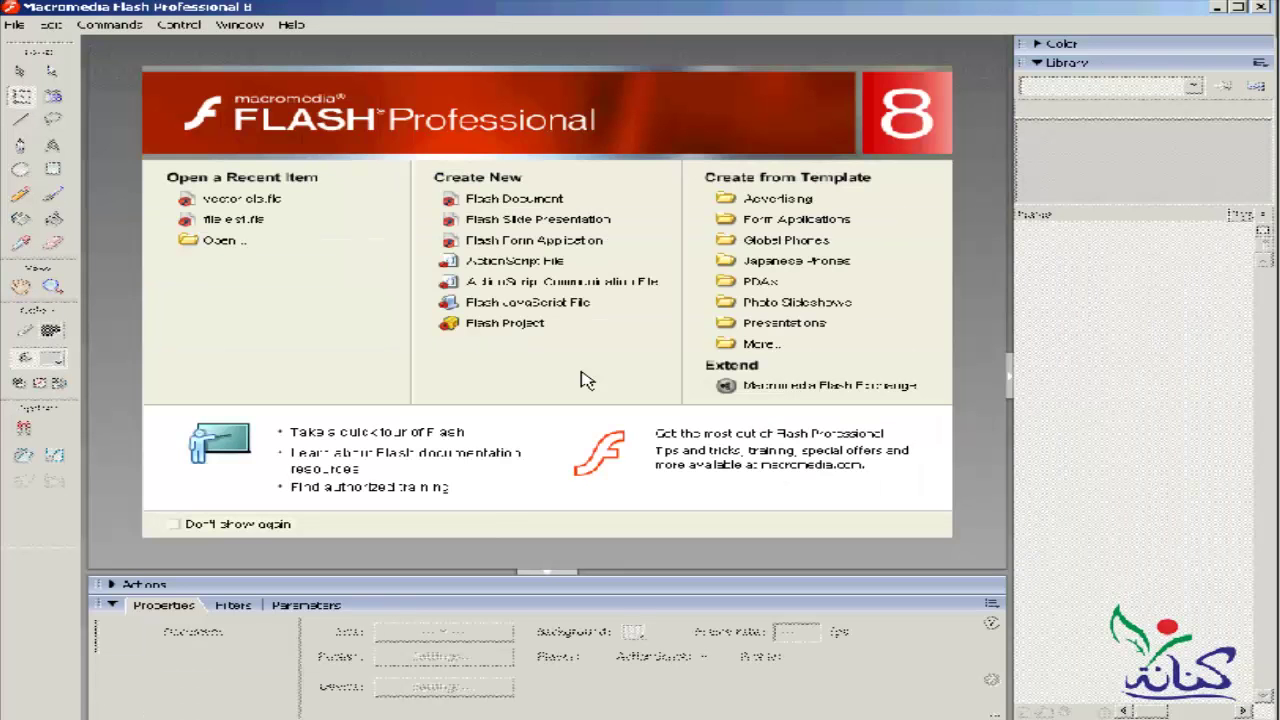
left_click(516, 201)
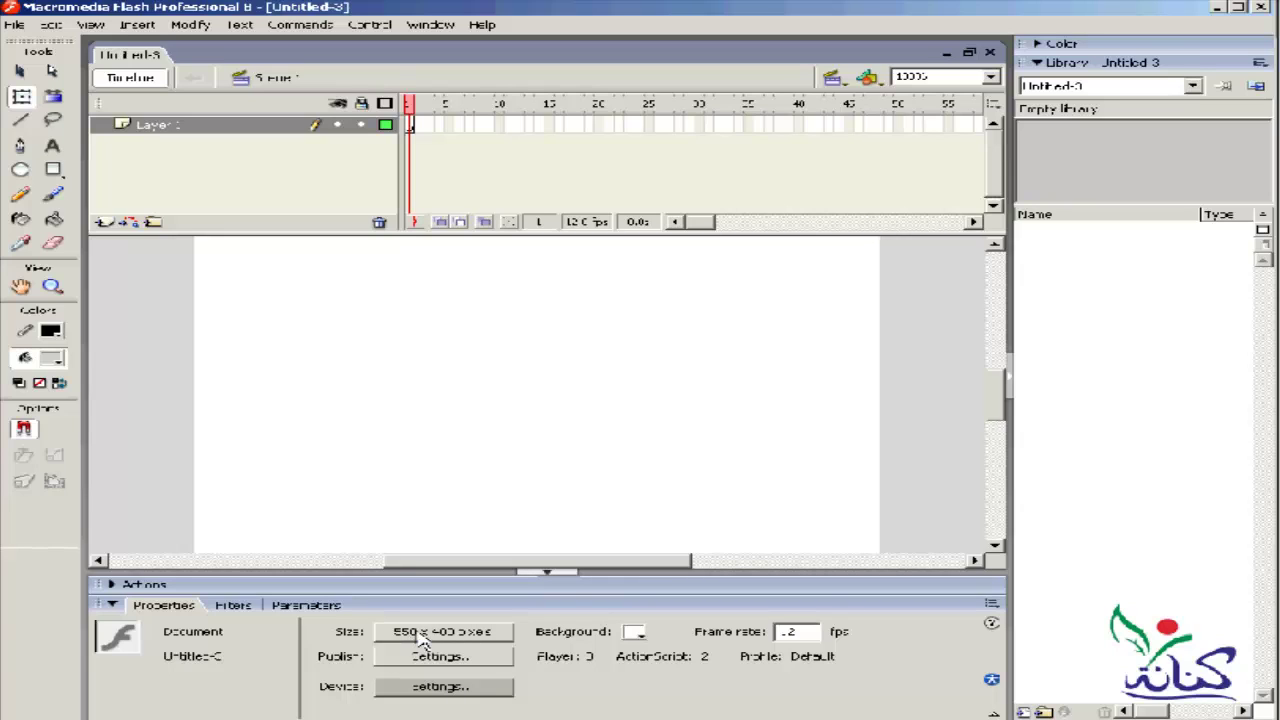
- Try a 100 x 50 pixel stage size in Document Properties
left_click(426, 640)
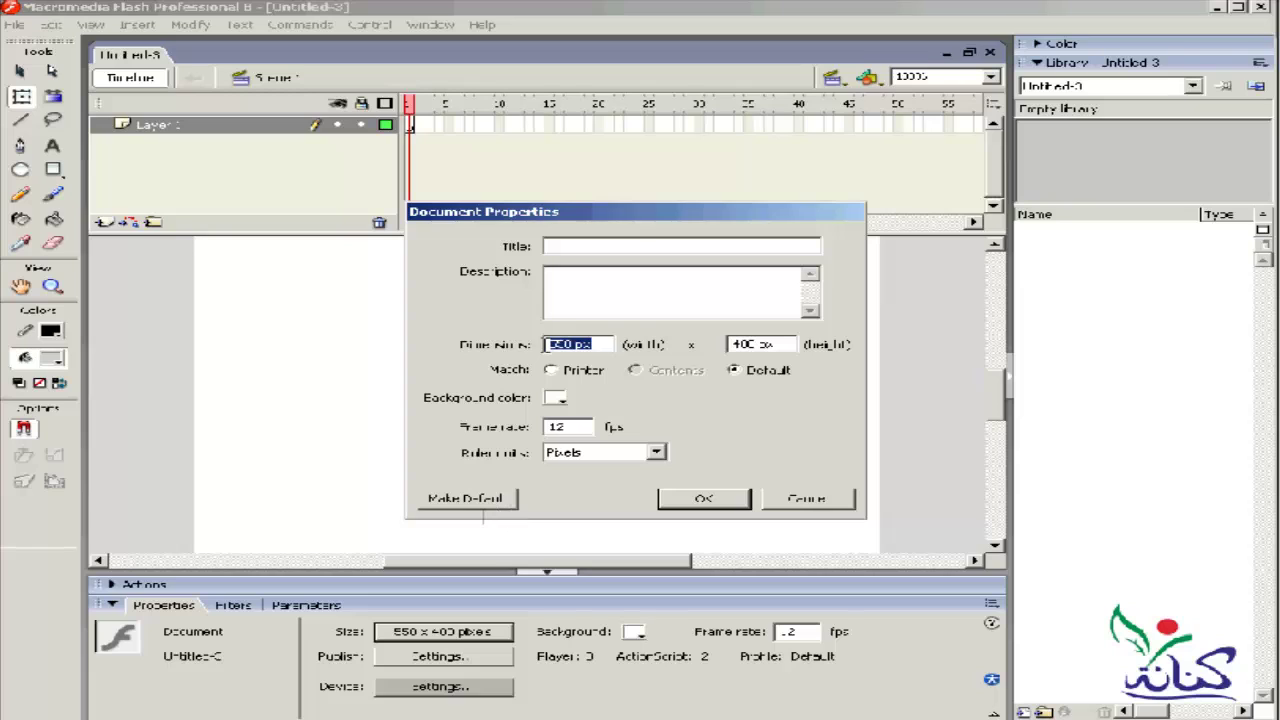
left_click(822, 500)
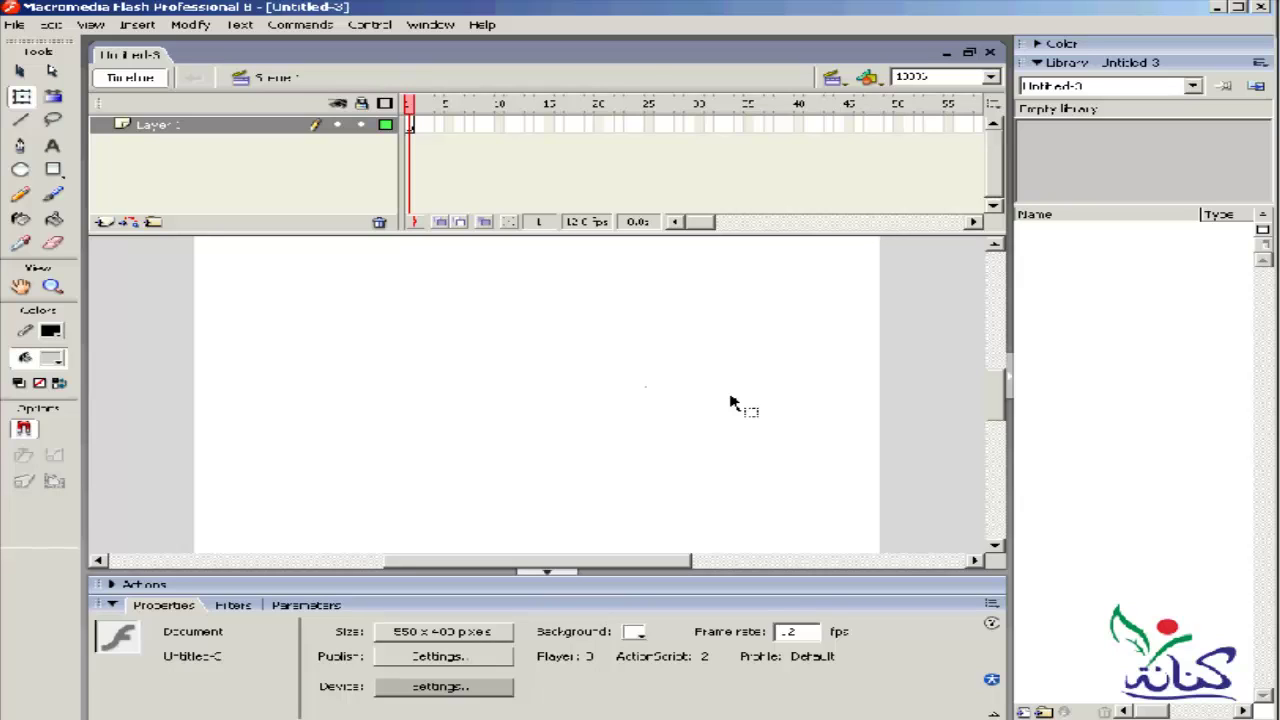
left_click(430, 640)
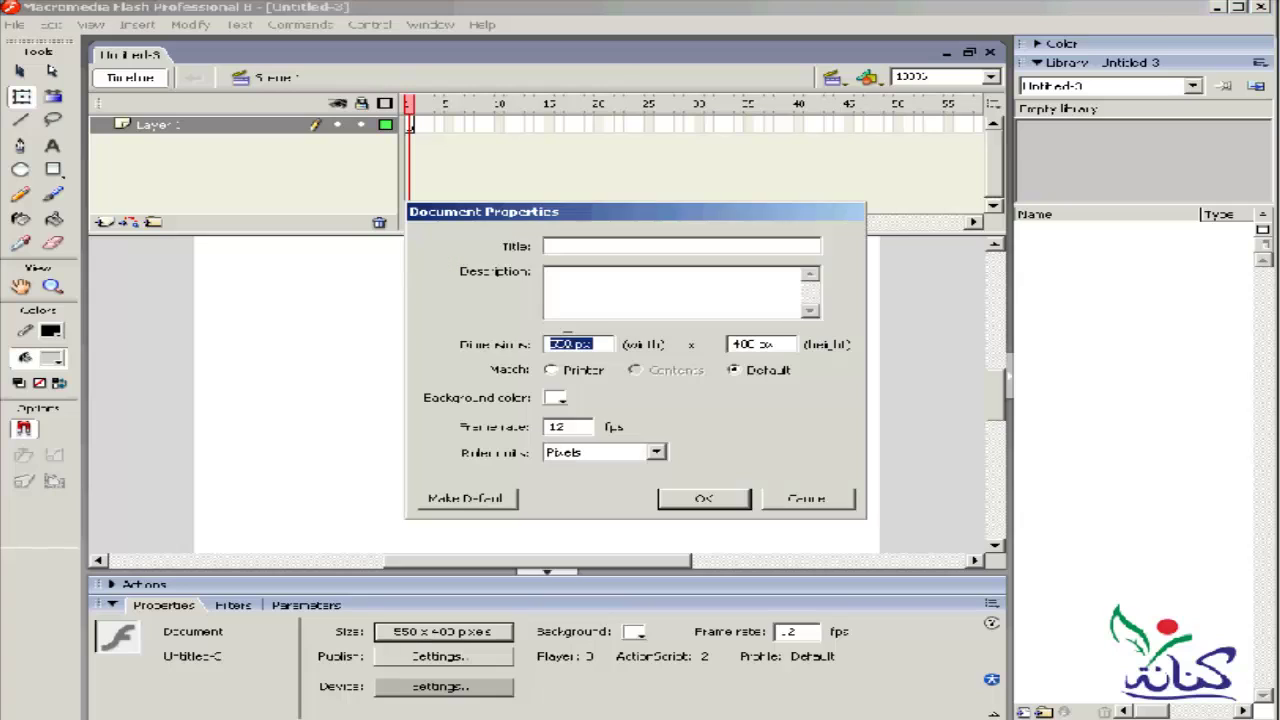
left_click_drag(567, 342, 538, 344)
type("1")
type("50")
left_click_drag(729, 343, 755, 344)
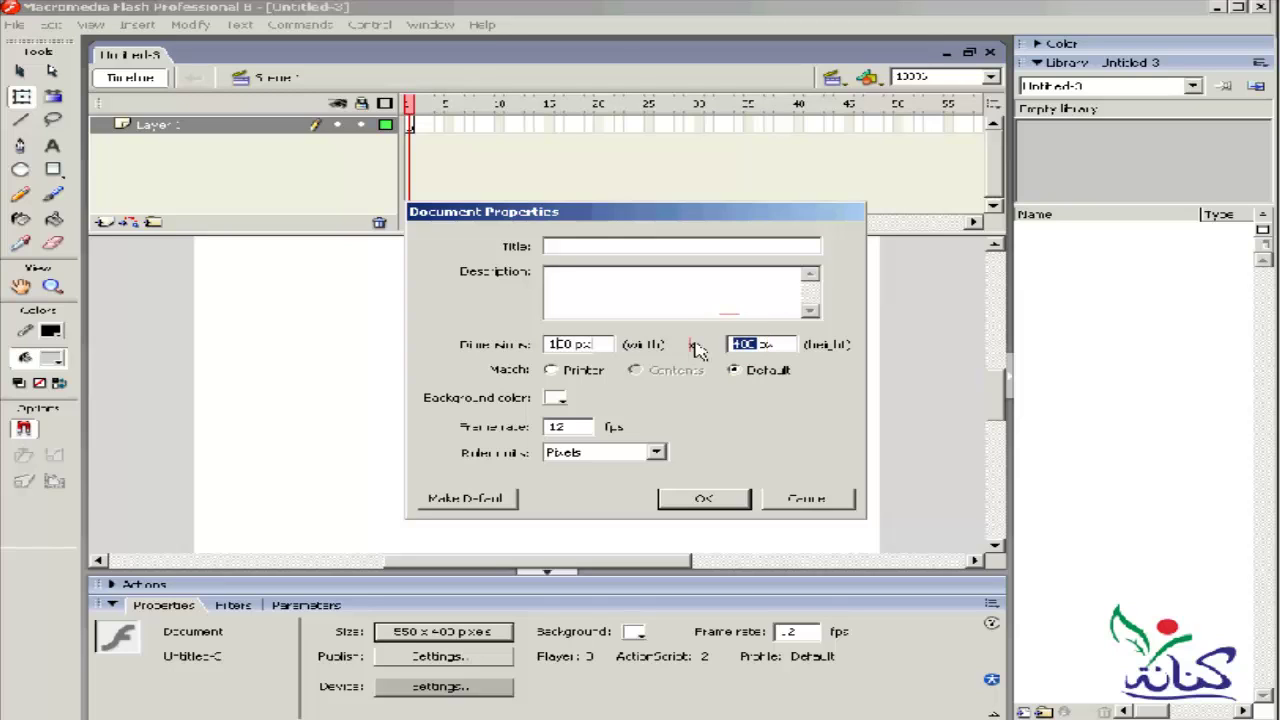
type("50")
left_click(683, 505)
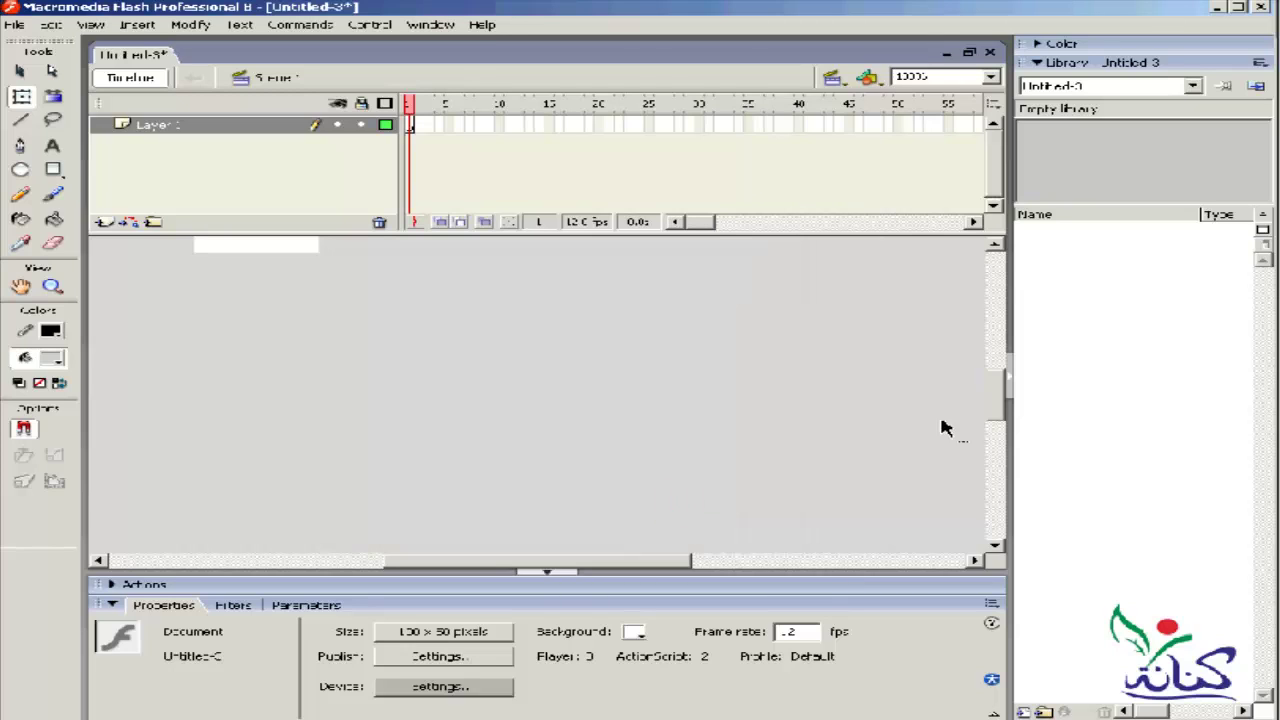
- Resize the stage to 300 x 150 pixels in Document Properties
left_click(450, 631)
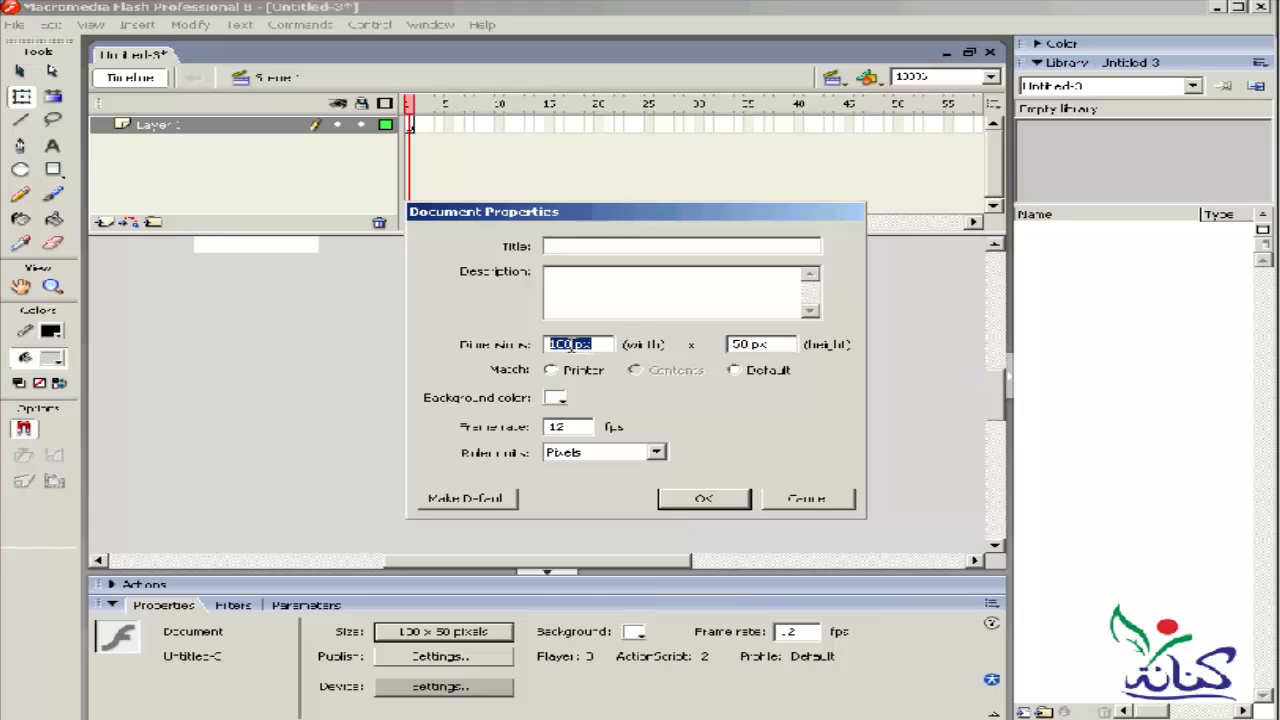
left_click(570, 344)
left_click_drag(570, 344, 478, 344)
type("3000")
key("BackSpace")
type("1")
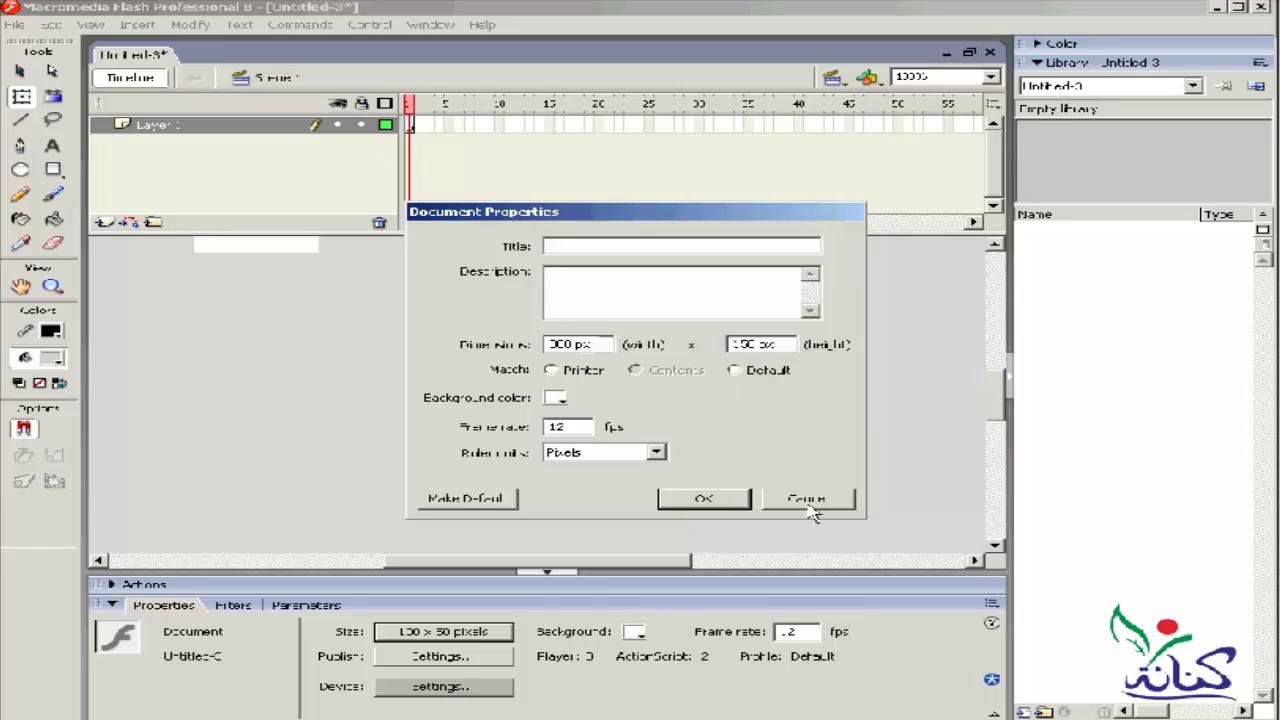
key("Return")
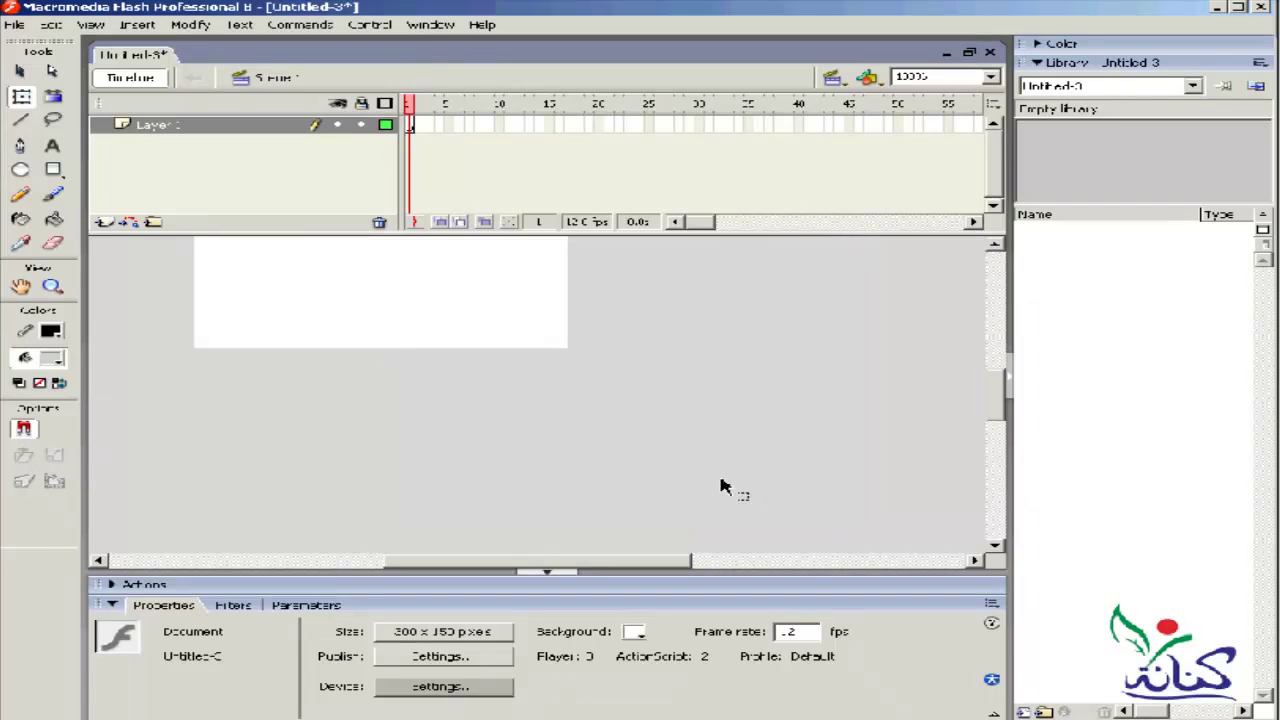
left_click_drag(601, 563, 562, 563)
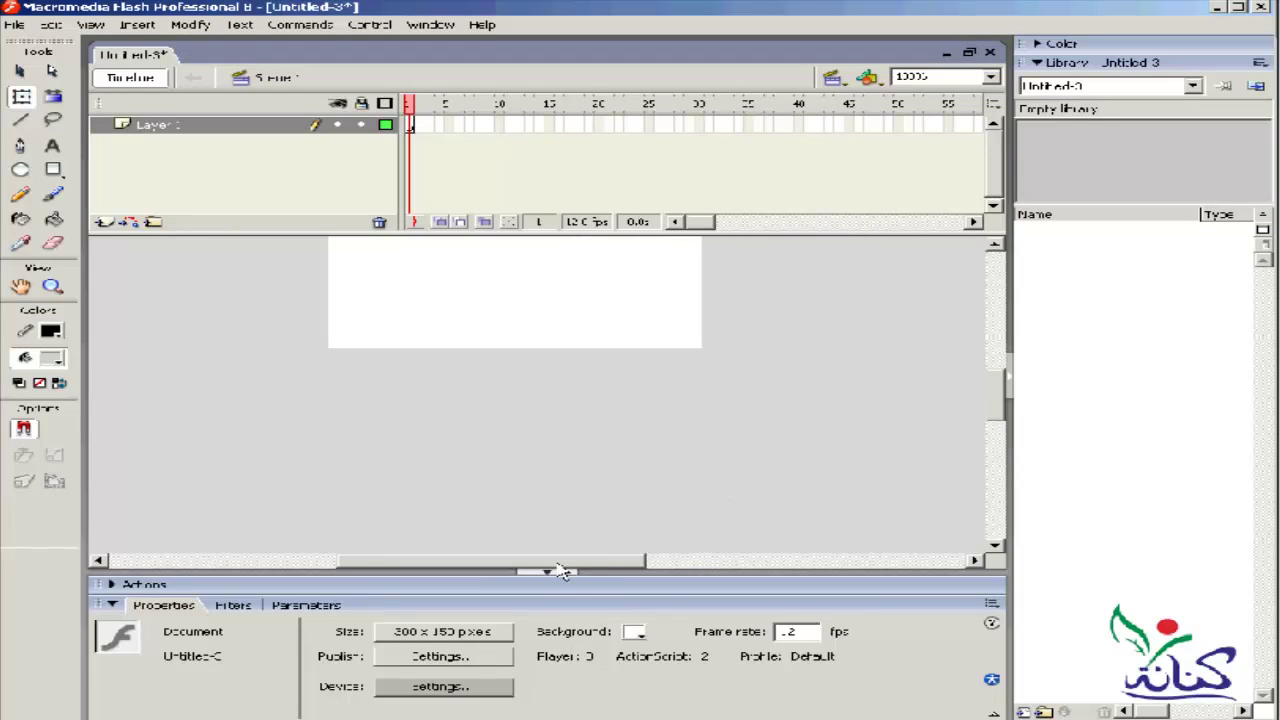
left_click(463, 633)
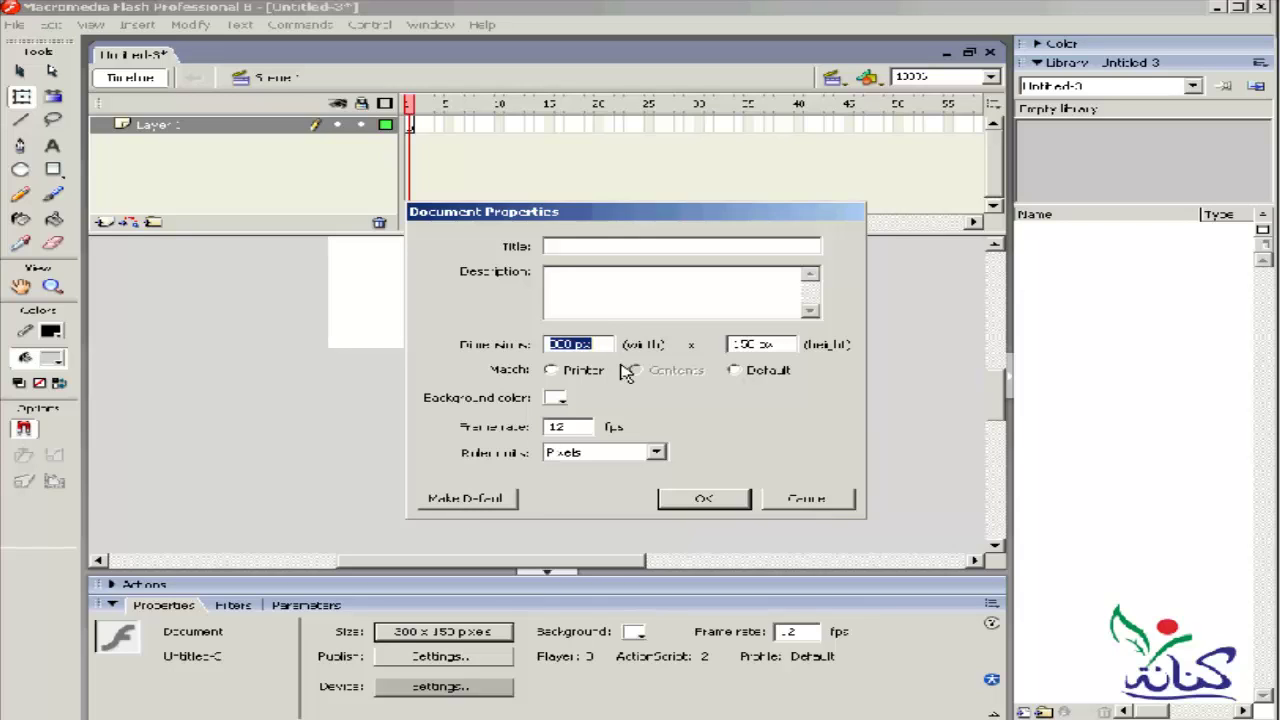
left_click(705, 498)
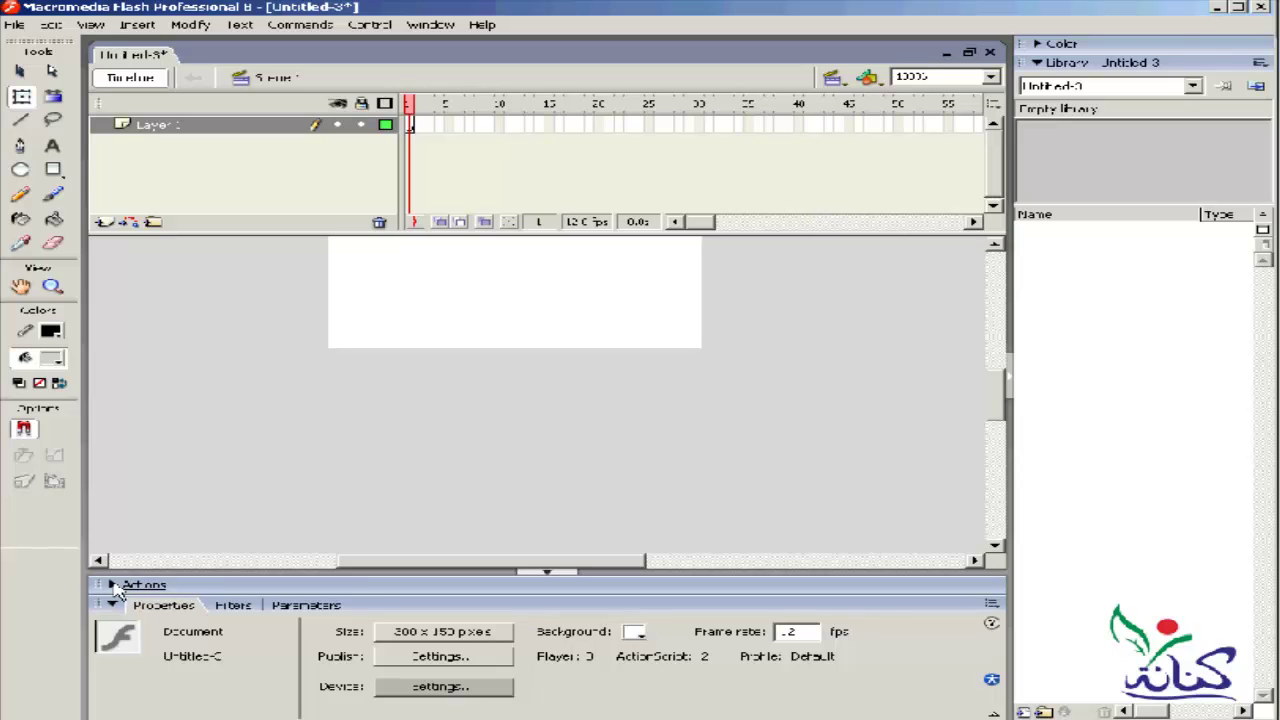
left_click(113, 586)
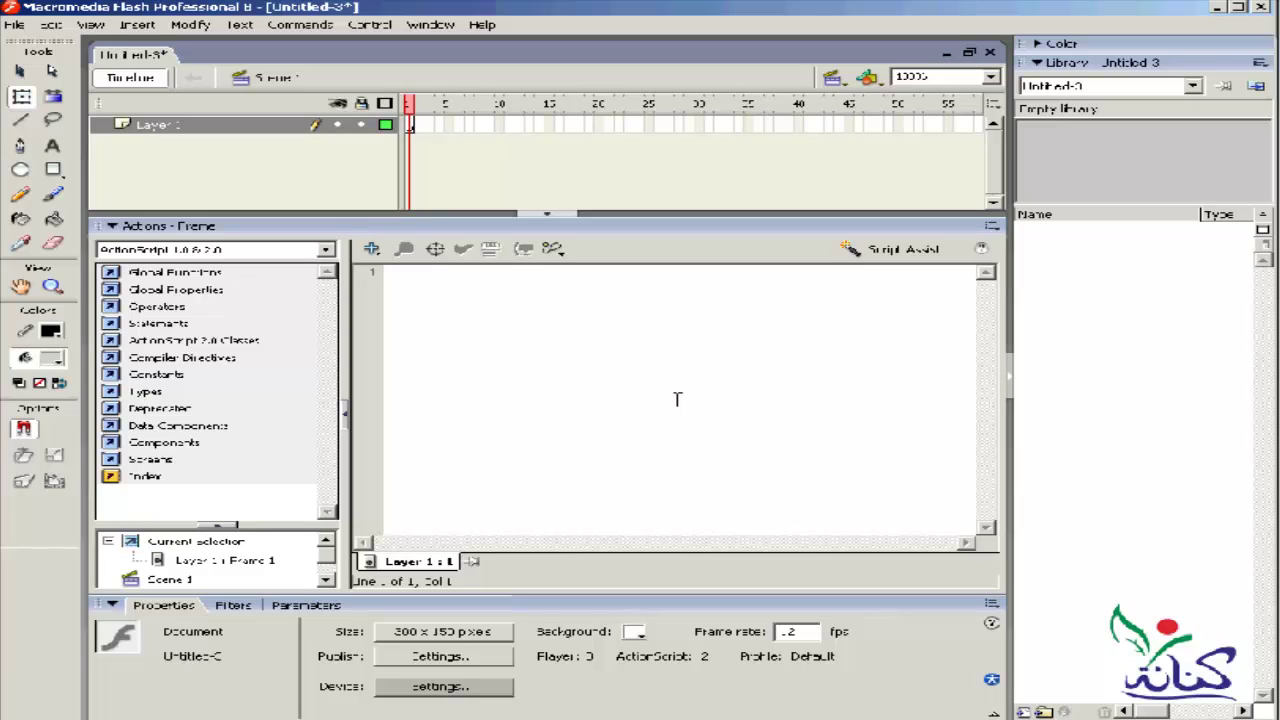
left_click(114, 231)
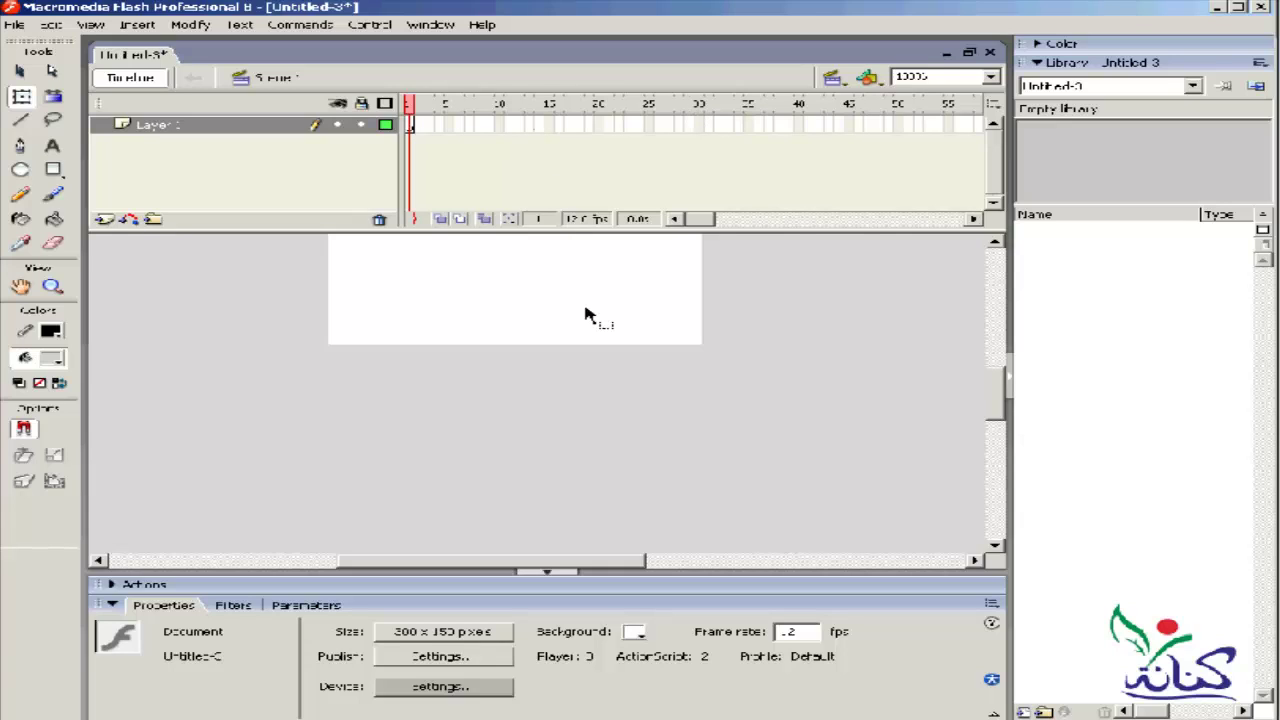
- Draw a small 30.5 x 30.5 circle on the stage with the Oval tool
left_click(998, 401)
left_click_drag(1000, 405, 297, 398)
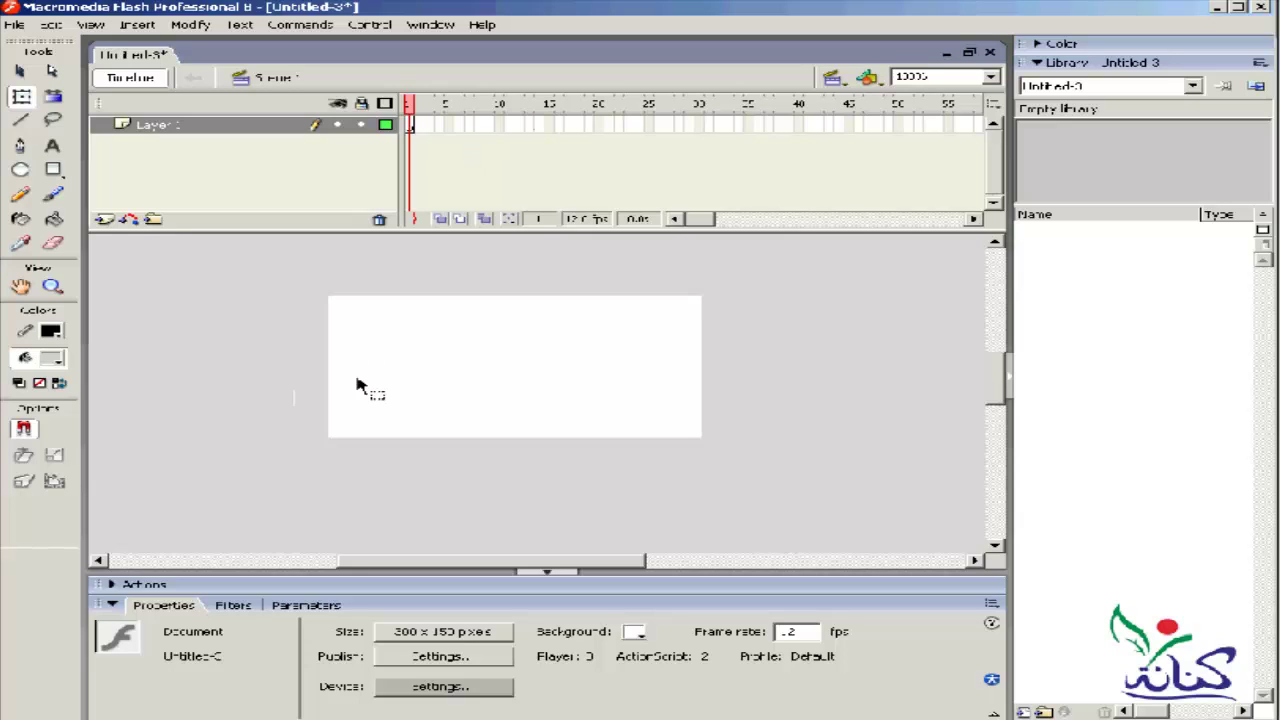
left_click(19, 171)
left_click_drag(391, 350, 348, 380)
- Move the circle to the stage's right side at x 230.4
left_click(19, 72)
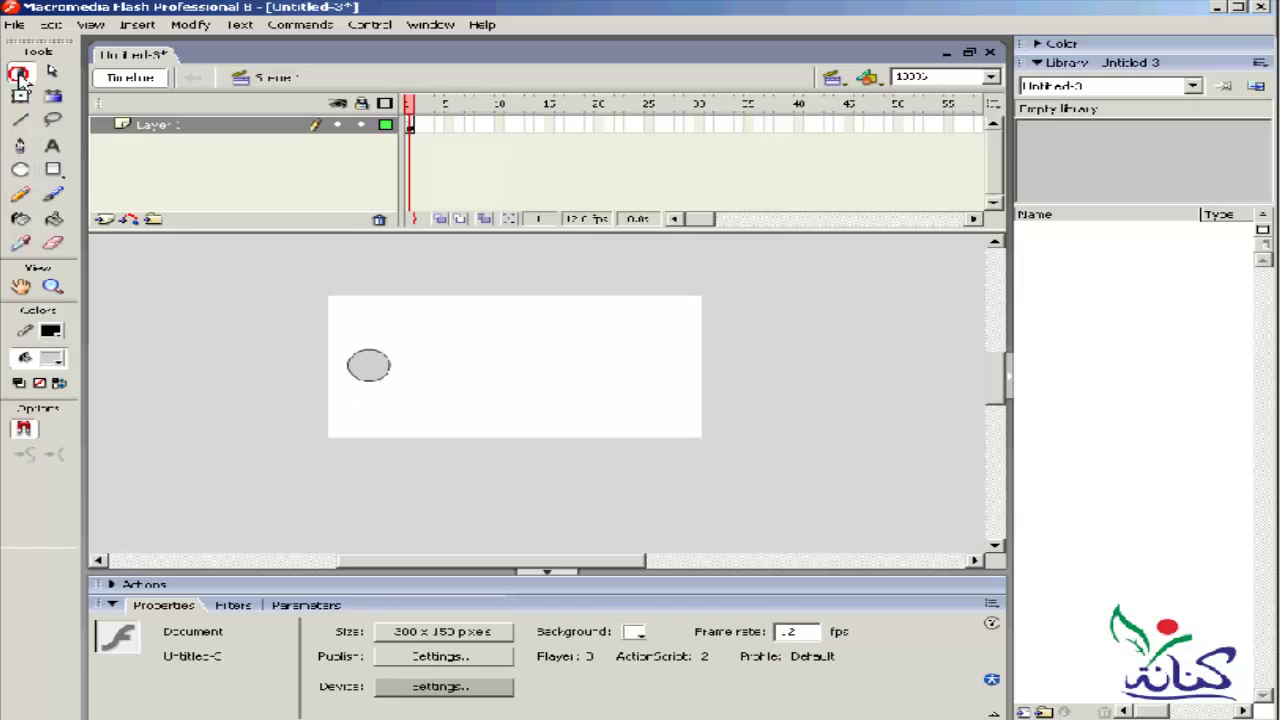
left_click(367, 374)
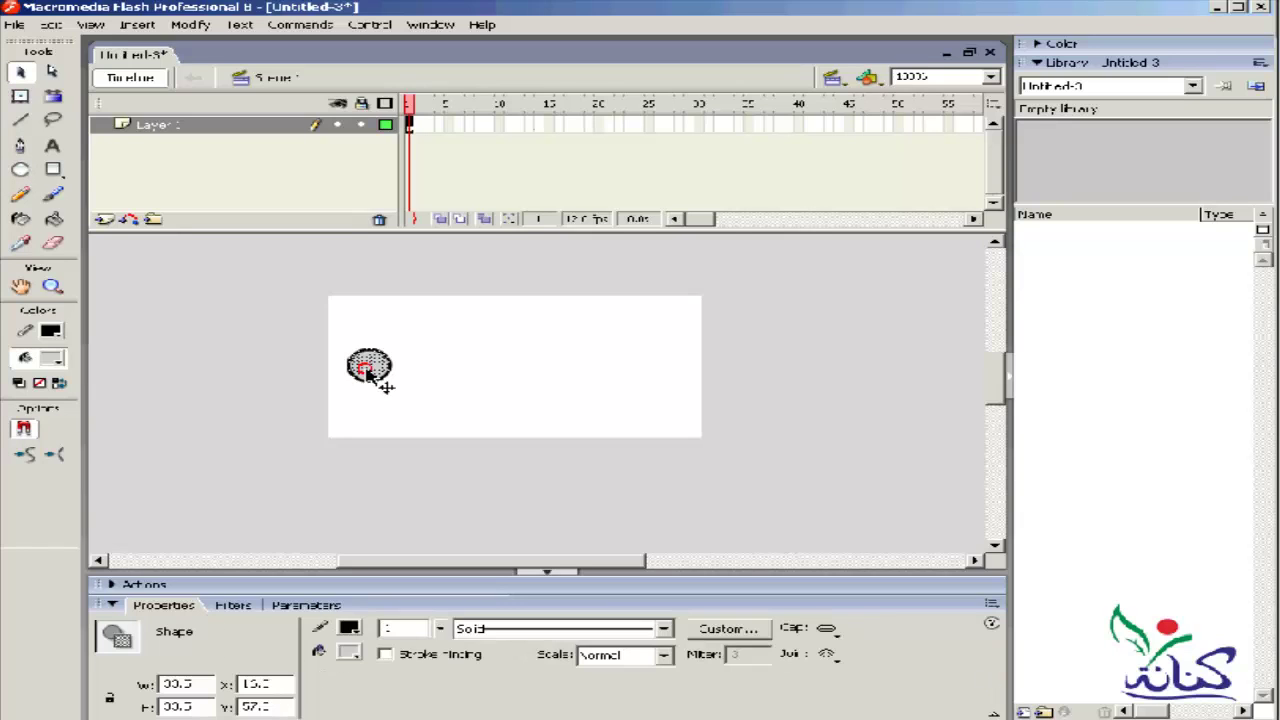
left_click_drag(366, 369, 668, 368)
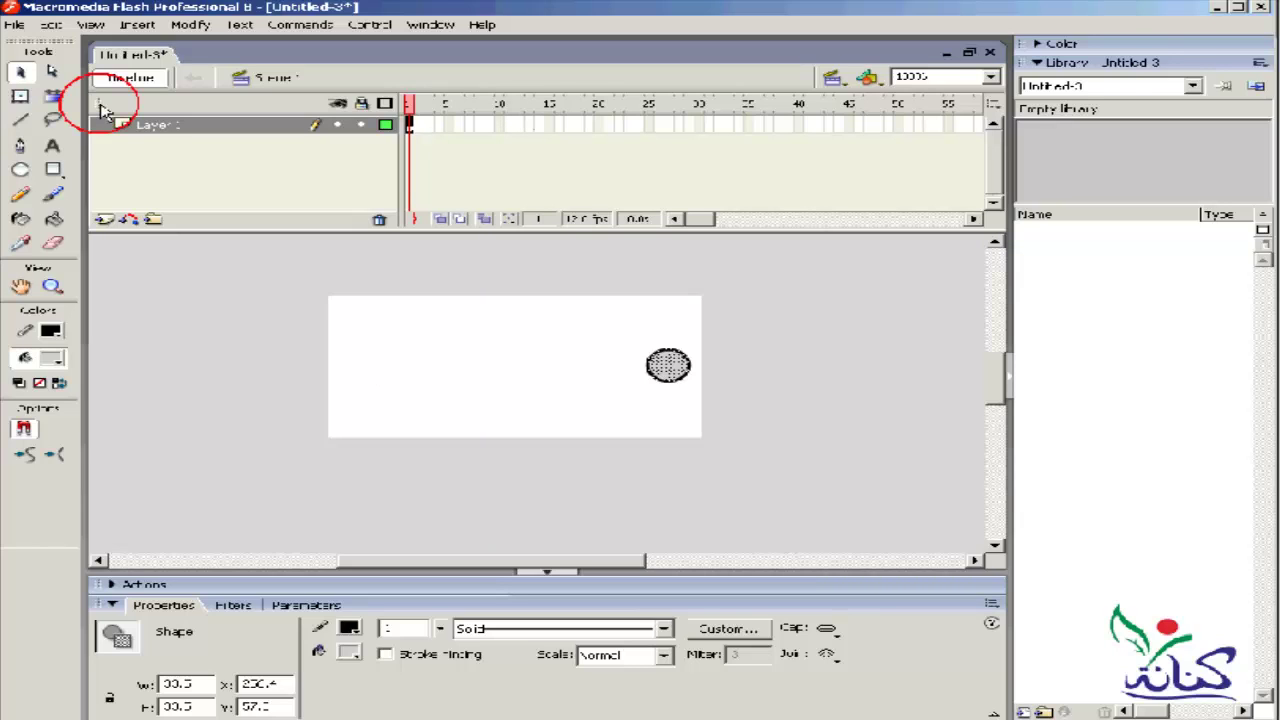
left_click(397, 407)
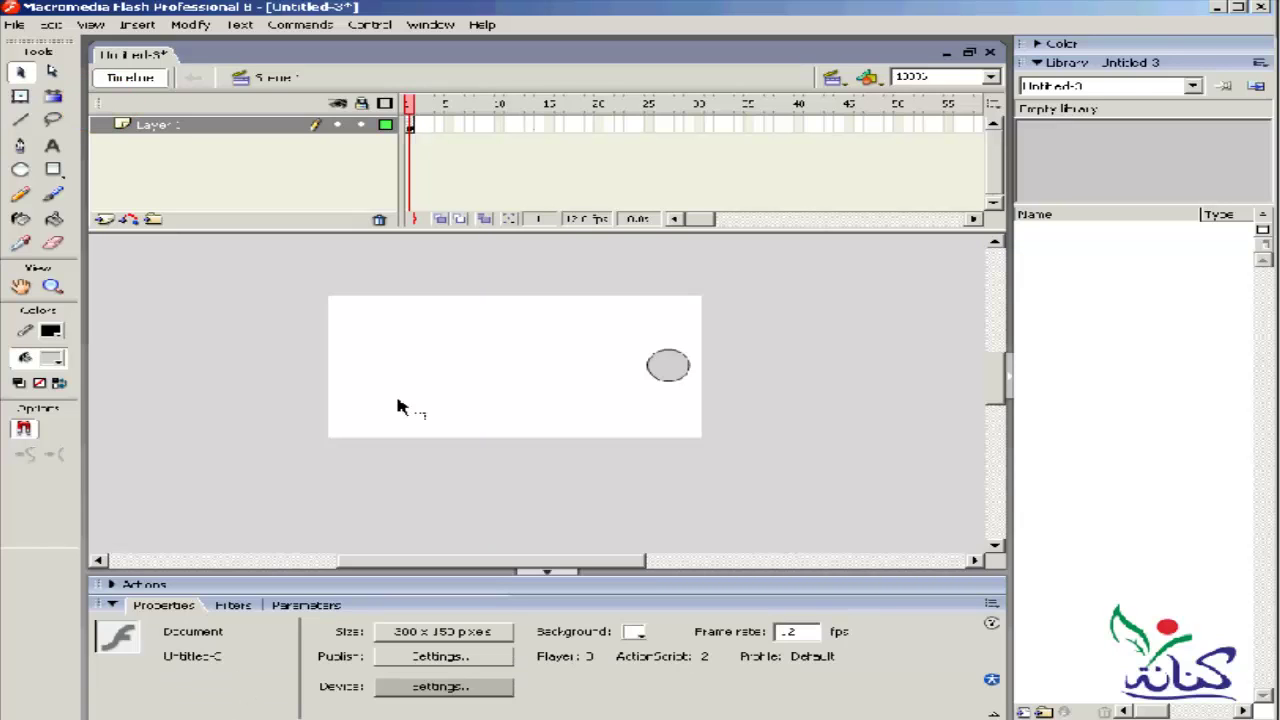
left_click(438, 632)
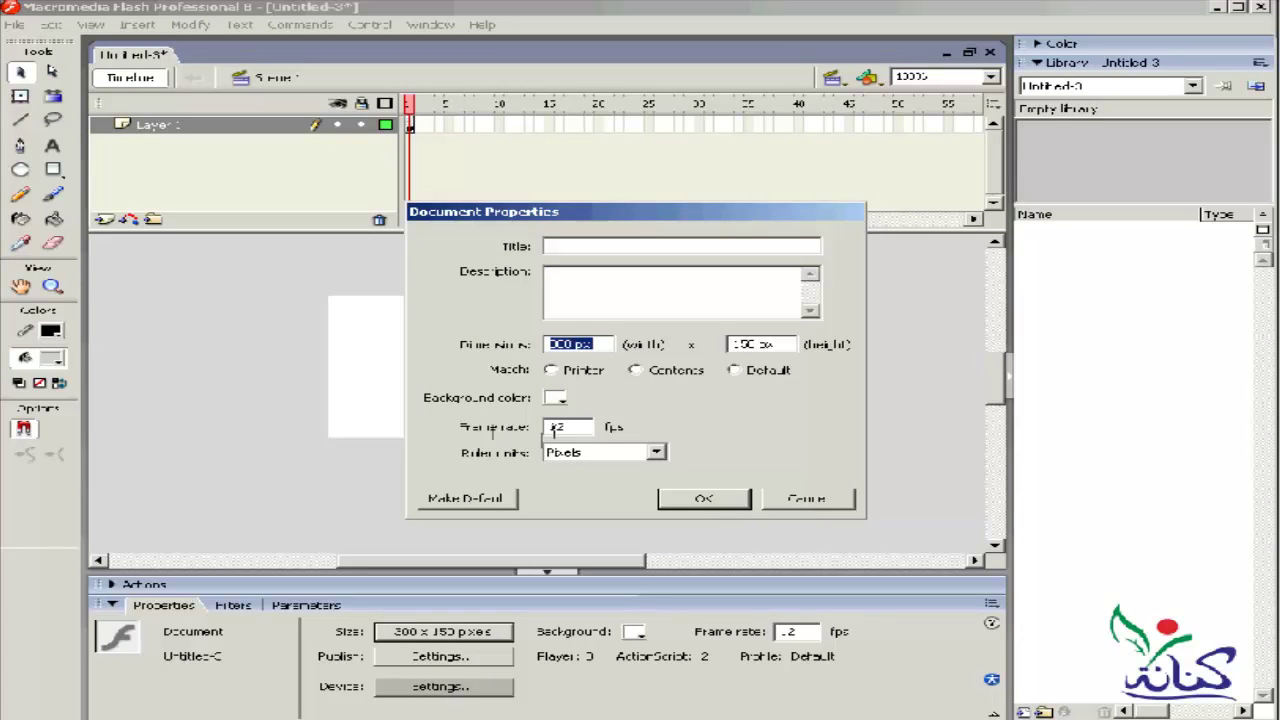
left_click_drag(627, 216, 837, 316)
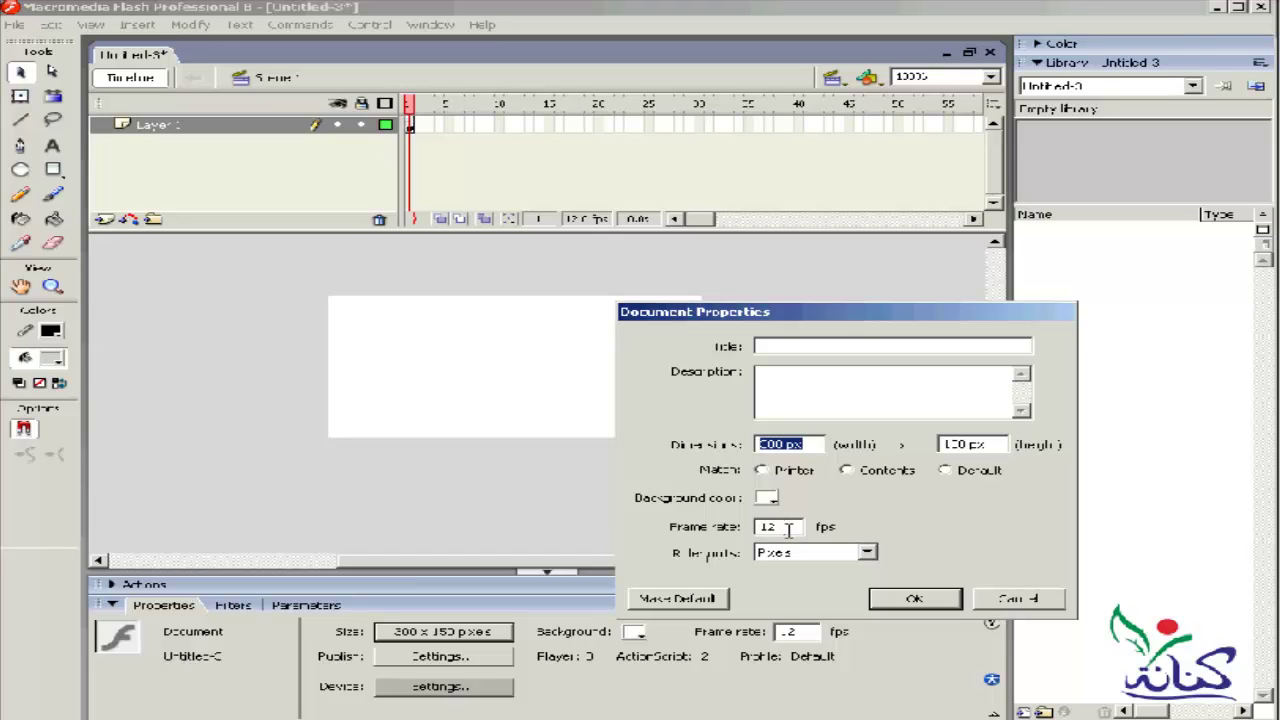
left_click(915, 599)
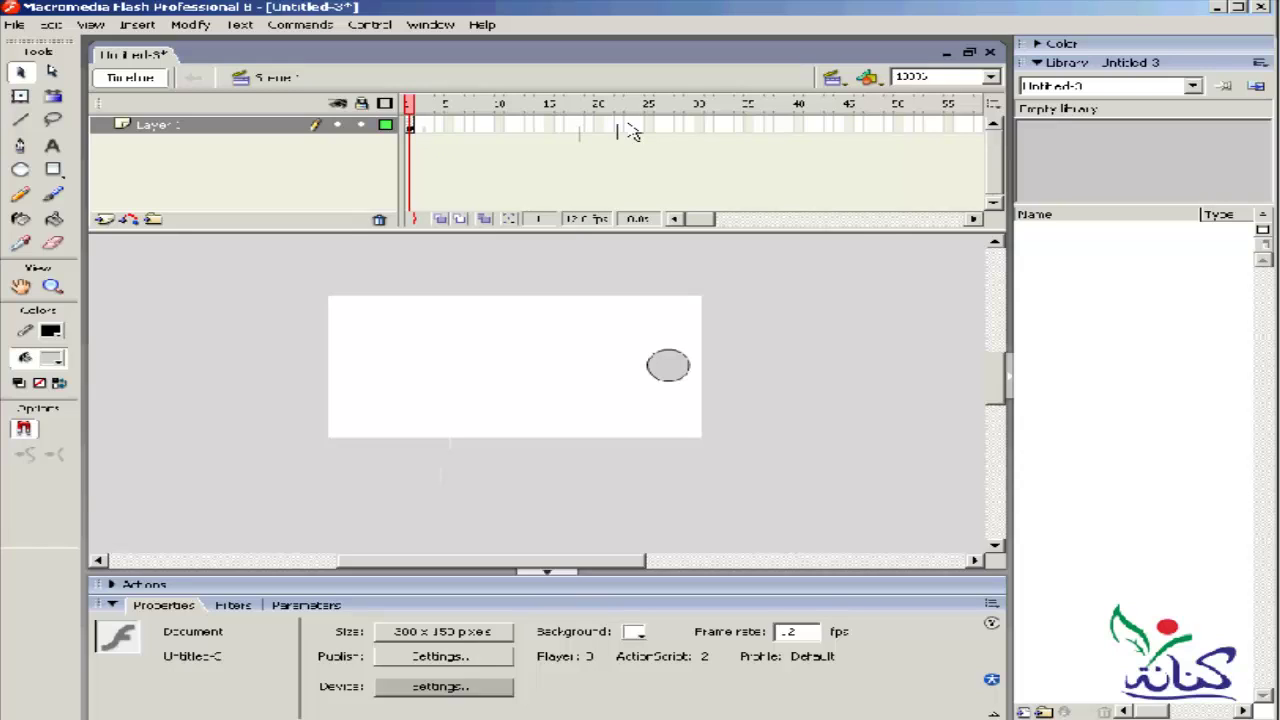
left_click(629, 125)
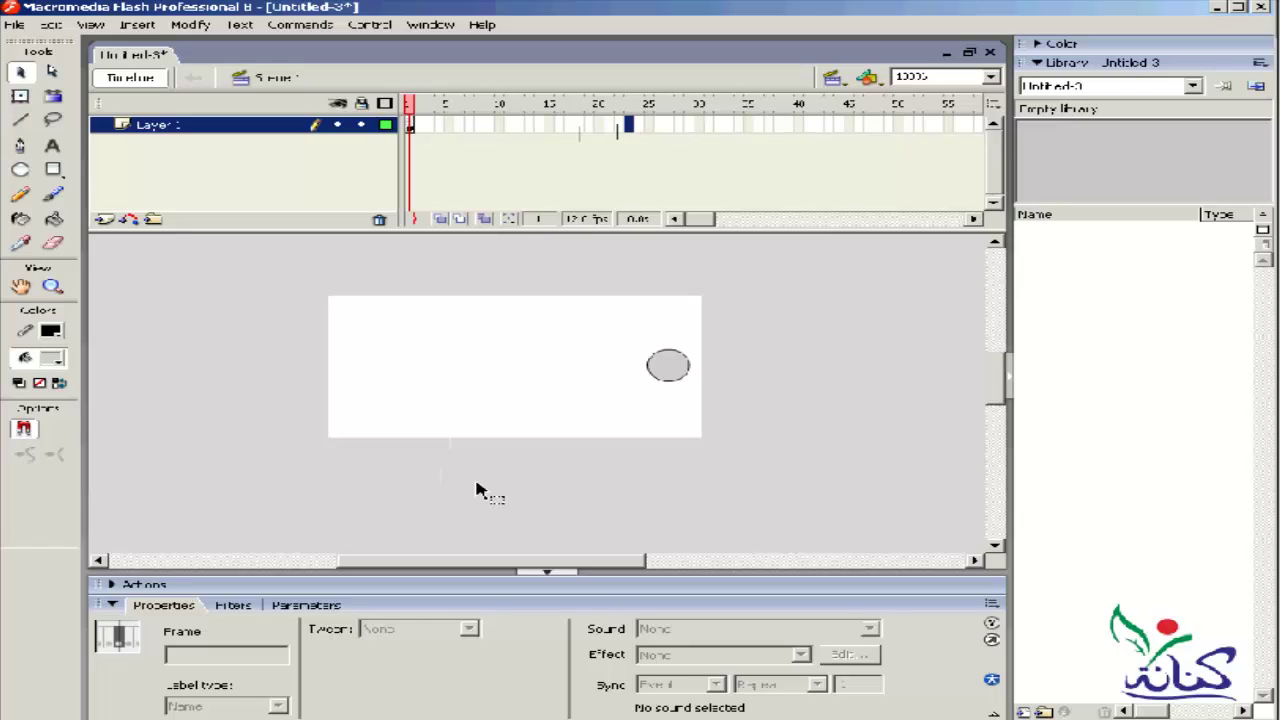
left_click(520, 127)
key("Return")
- Give the circle a dark blue Hairline stroke and a pink fill in Properties
left_click(671, 369)
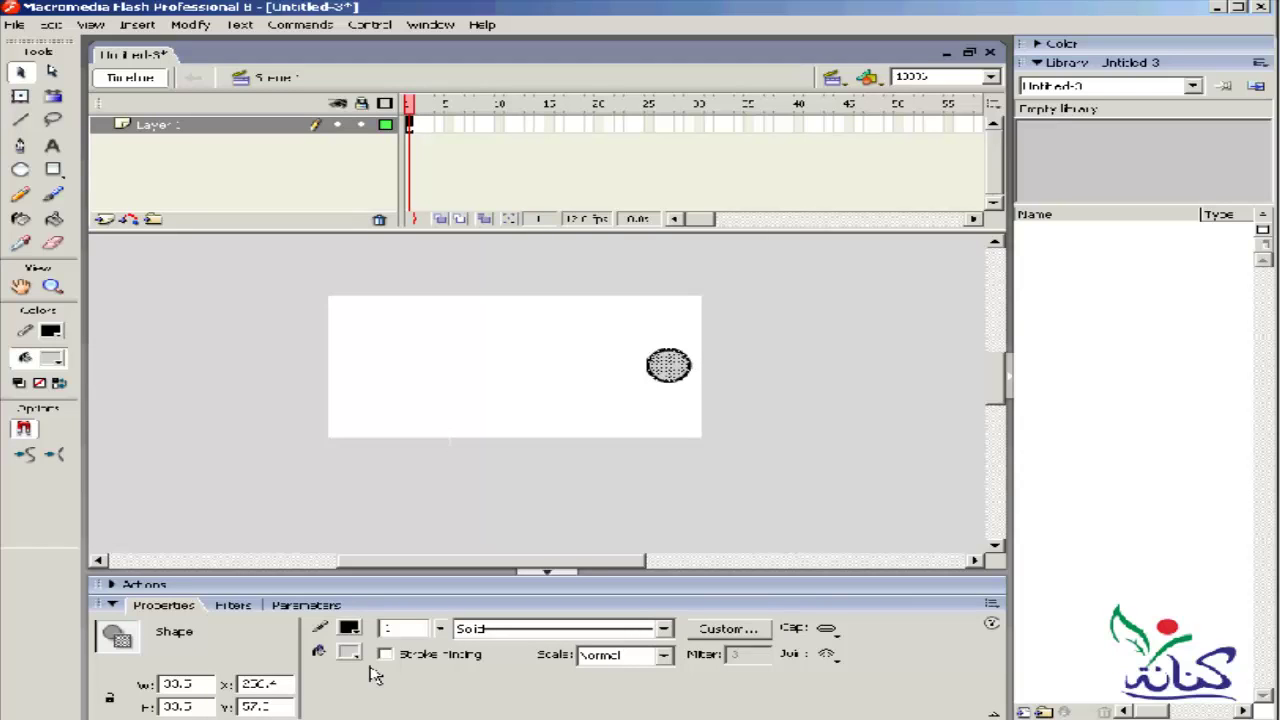
left_click(353, 632)
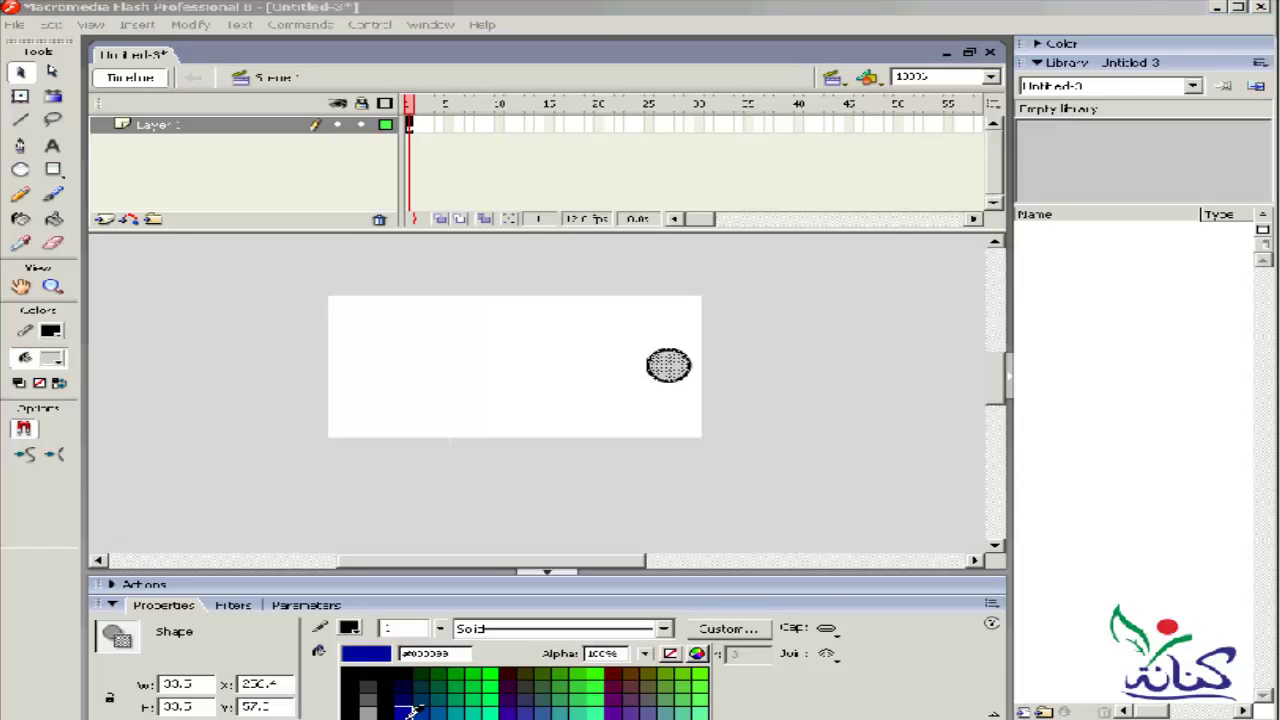
left_click(410, 709)
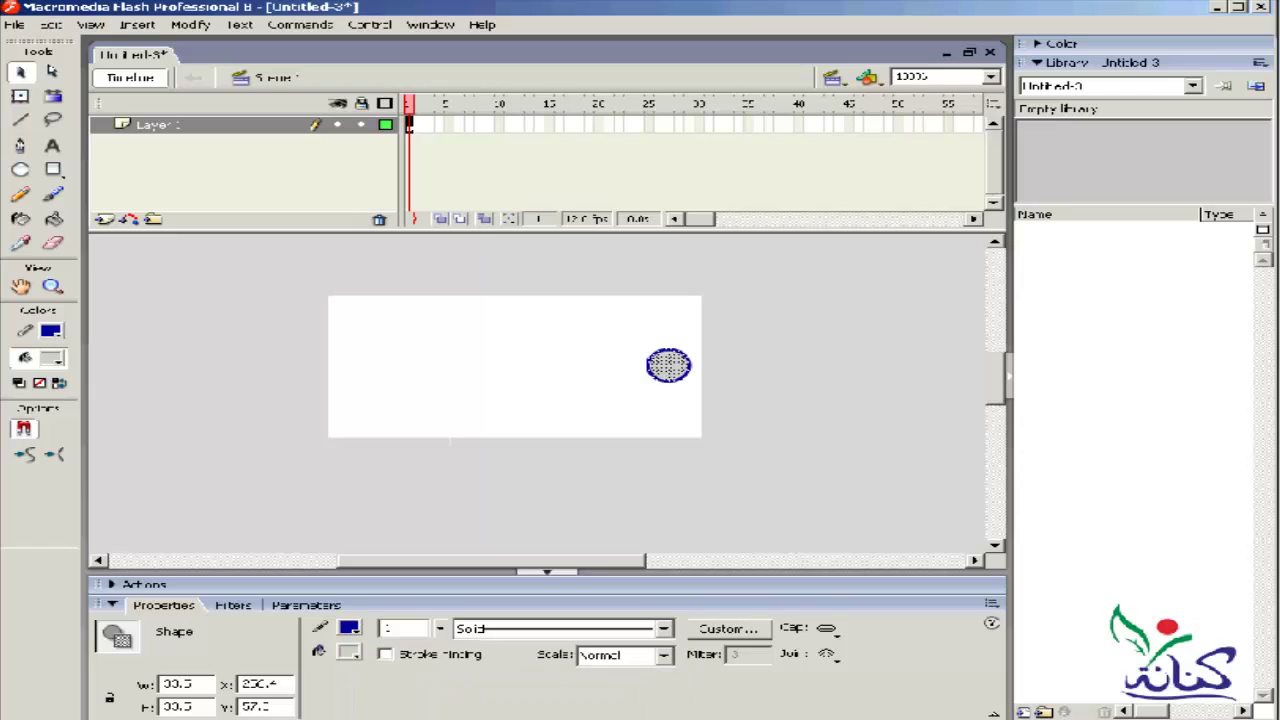
left_click(349, 652)
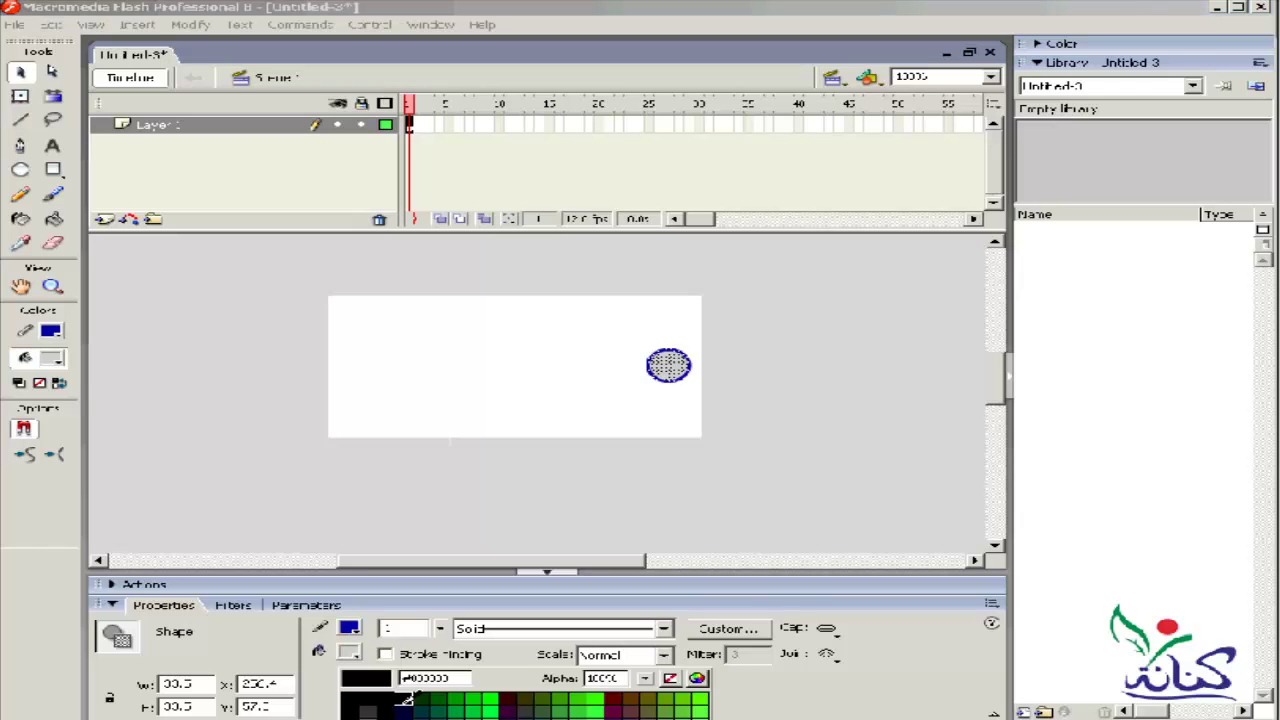
left_click(600, 712)
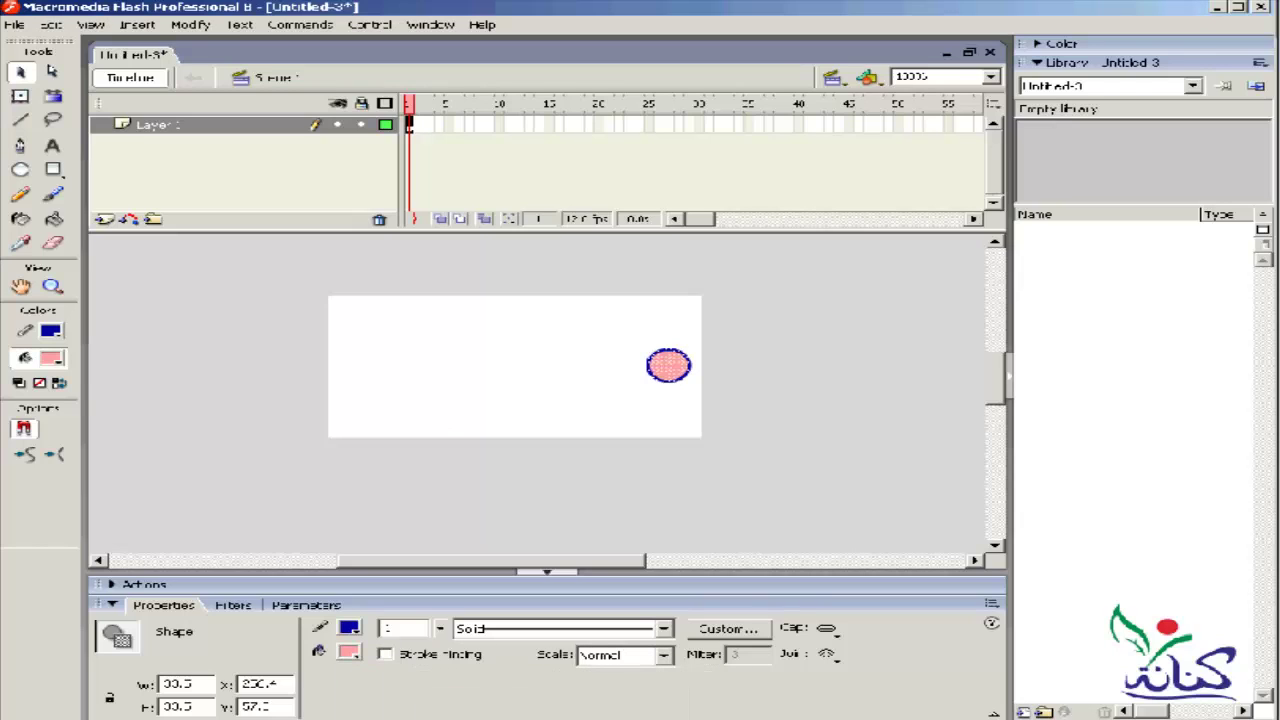
left_click(662, 630)
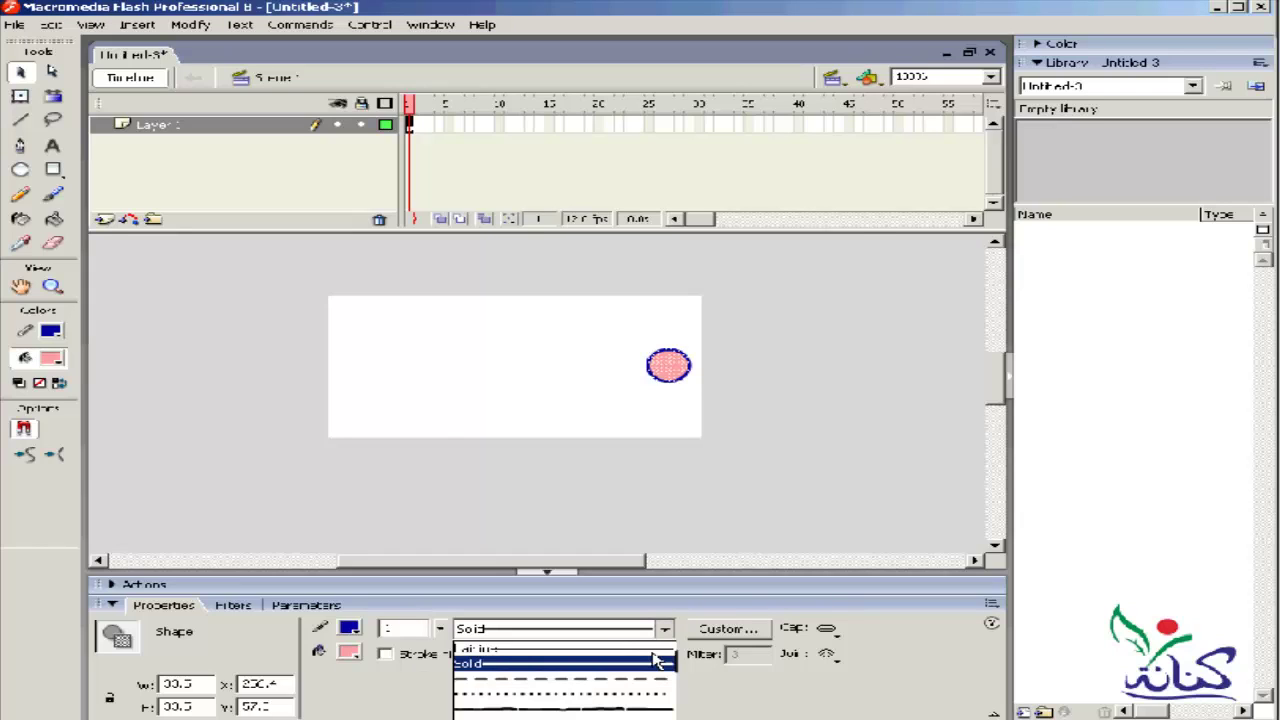
left_click(492, 650)
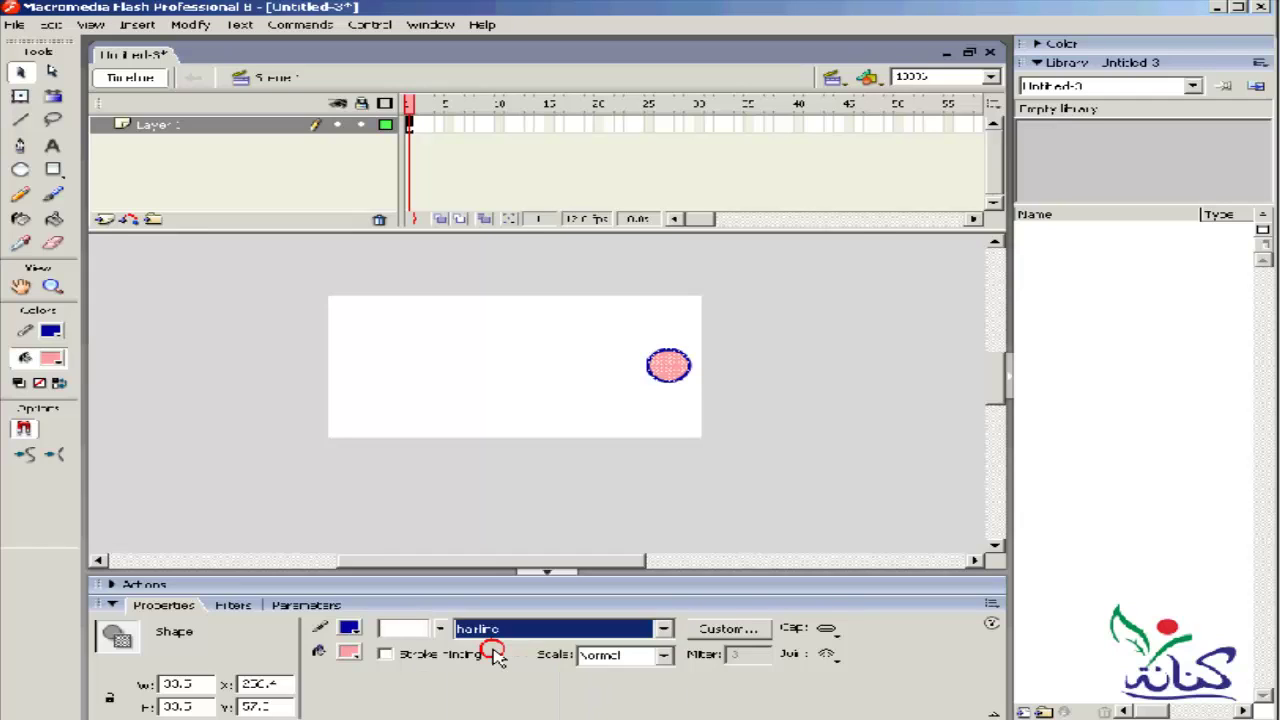
left_click(639, 503)
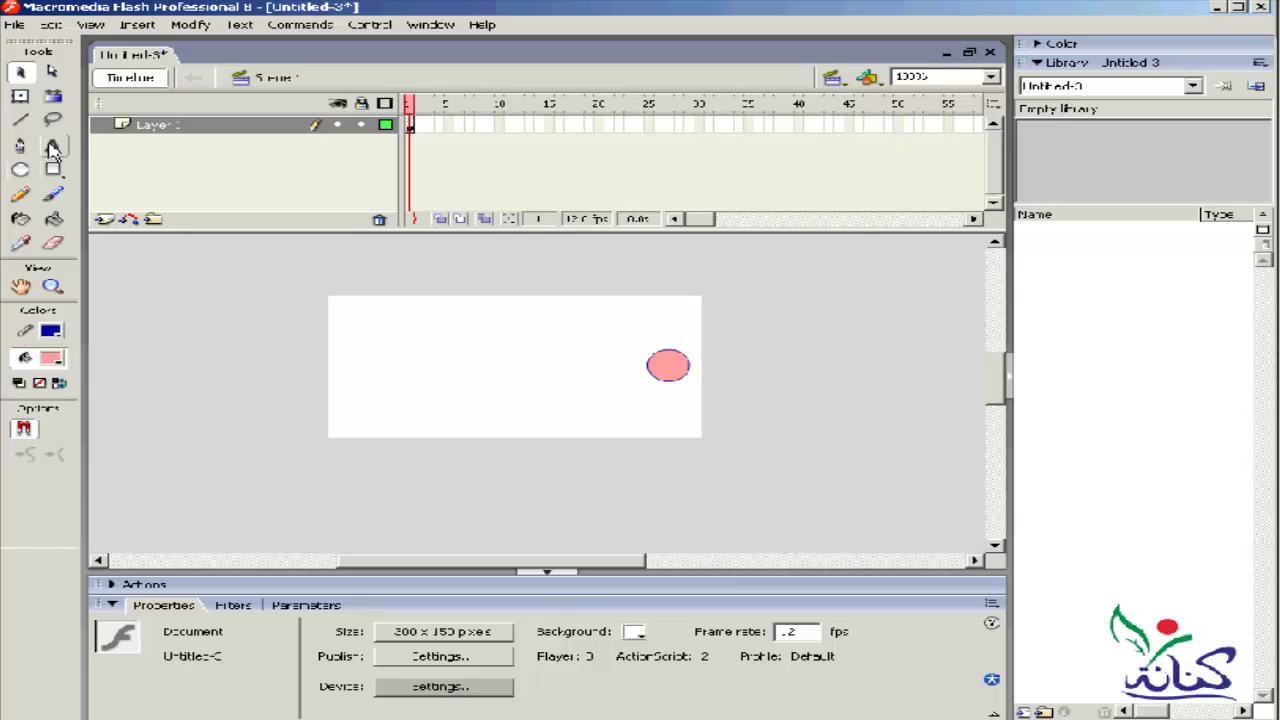
left_click(53, 147)
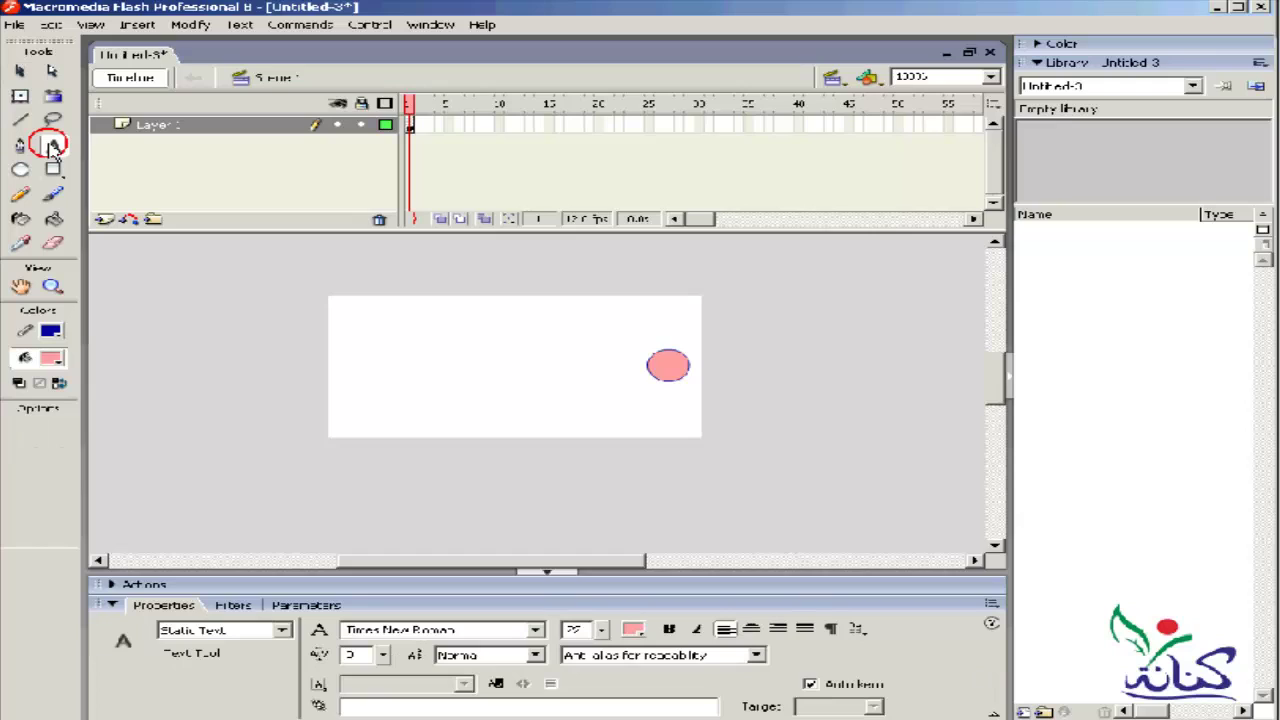
left_click(385, 342)
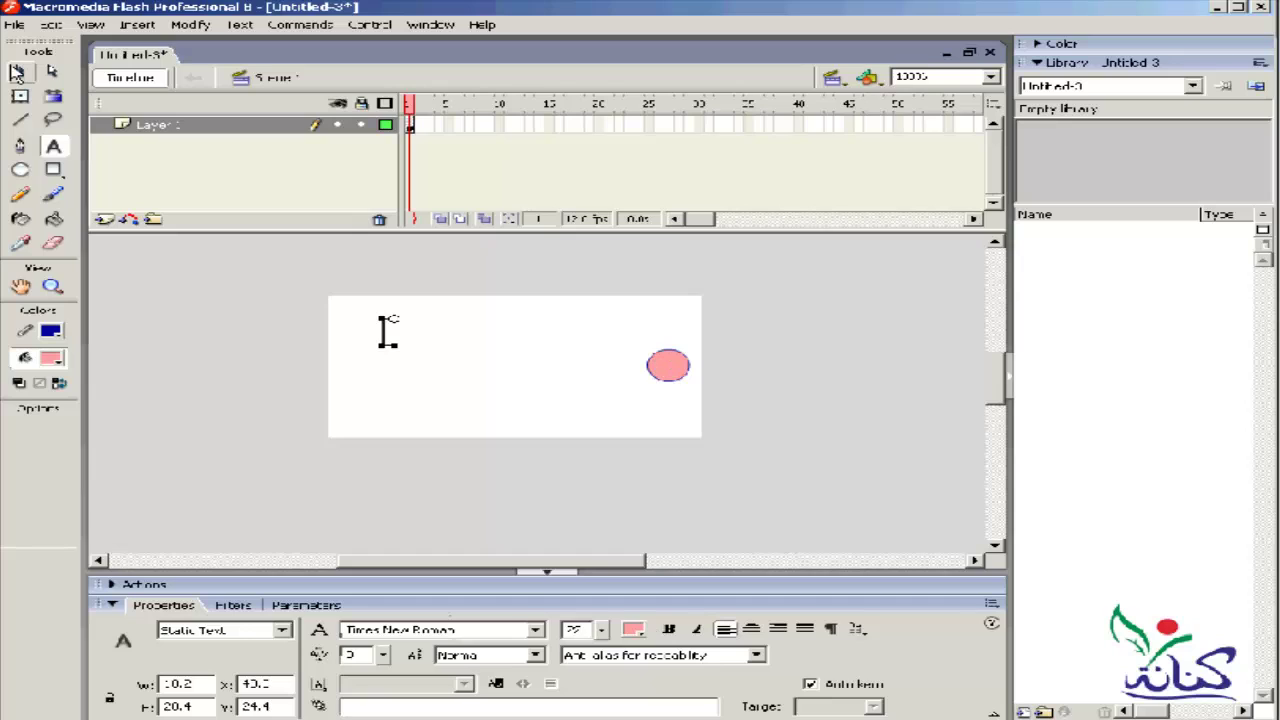
left_click(17, 73)
left_click(672, 370)
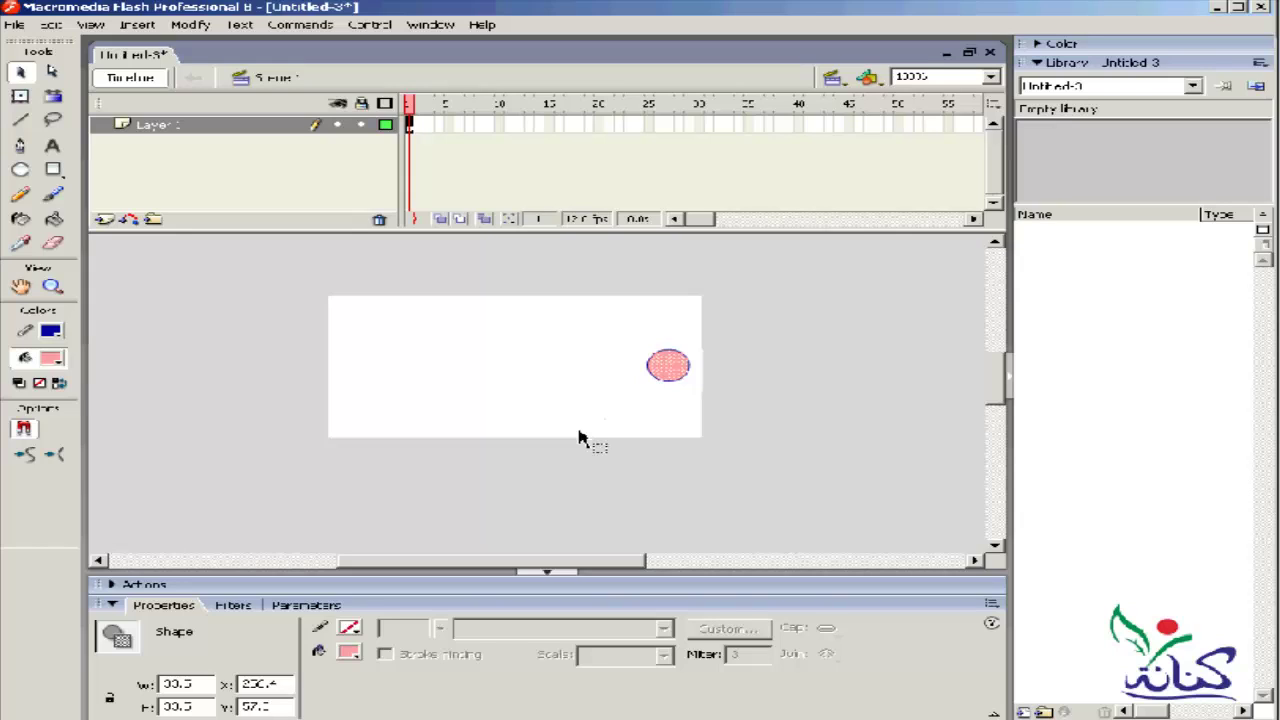
- Open the Window menu to reach the Workspace Layout options
left_click(440, 30)
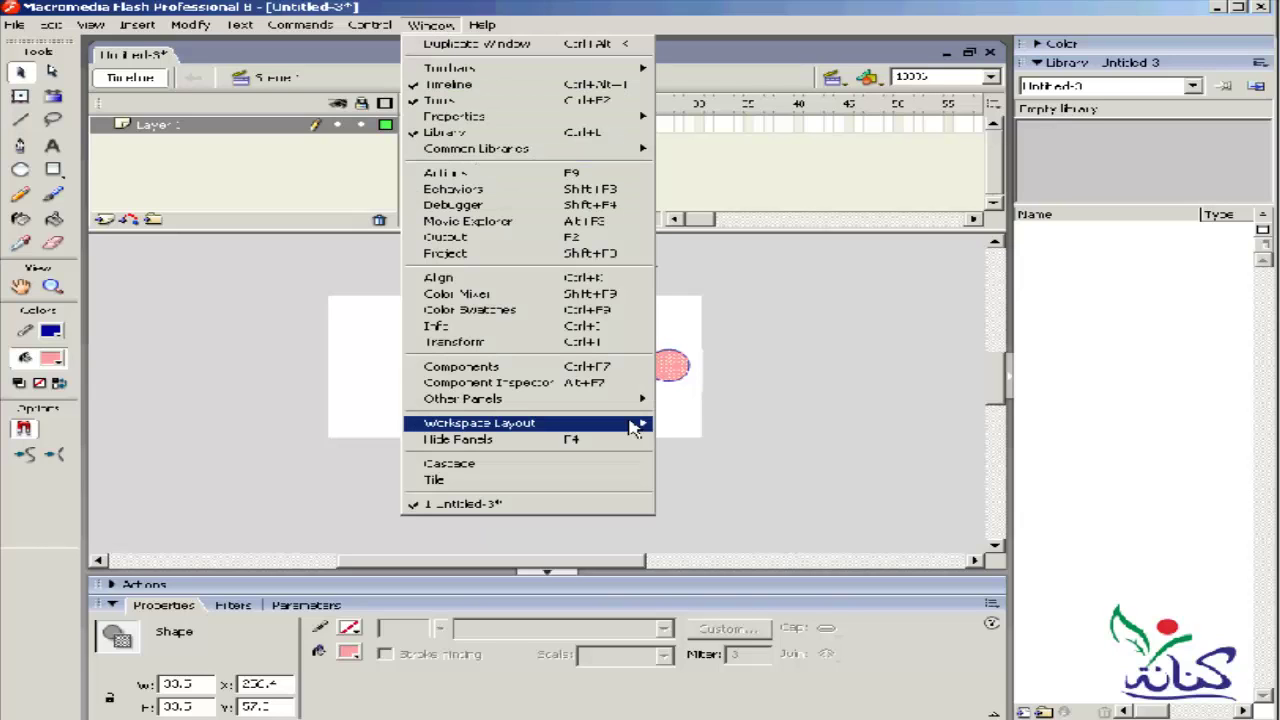